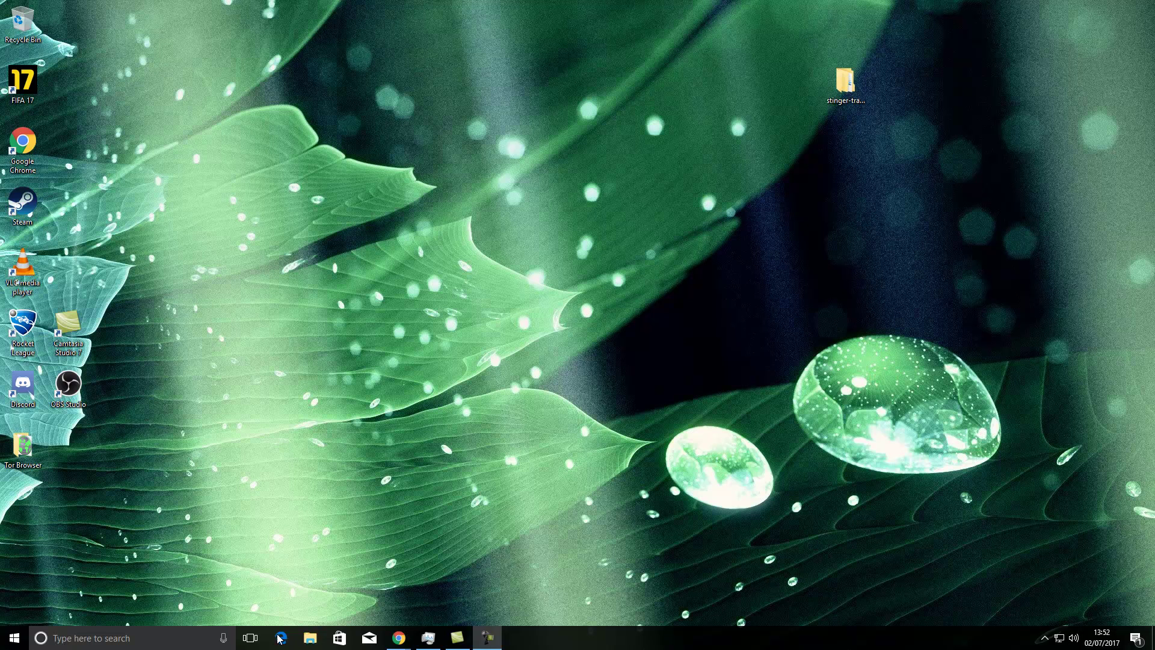
# Step: Launch OBS Studio, glance over the addable scene transitions, then minimize it
pyautogui.click(62, 386)
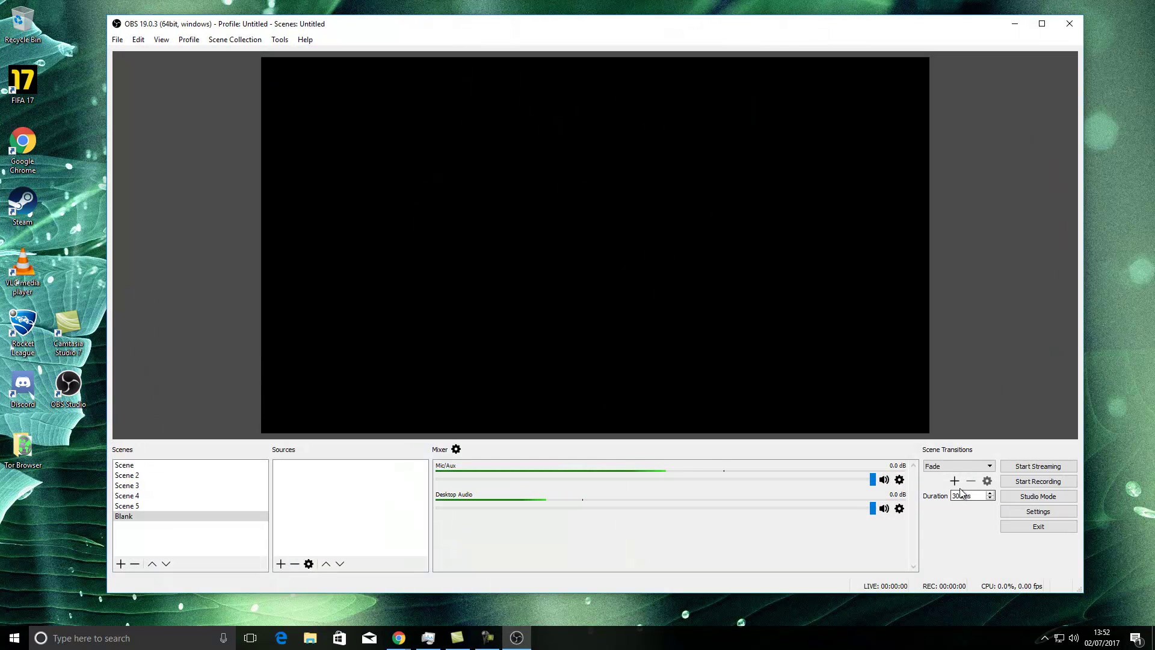
pyautogui.click(954, 481)
pyautogui.click(938, 540)
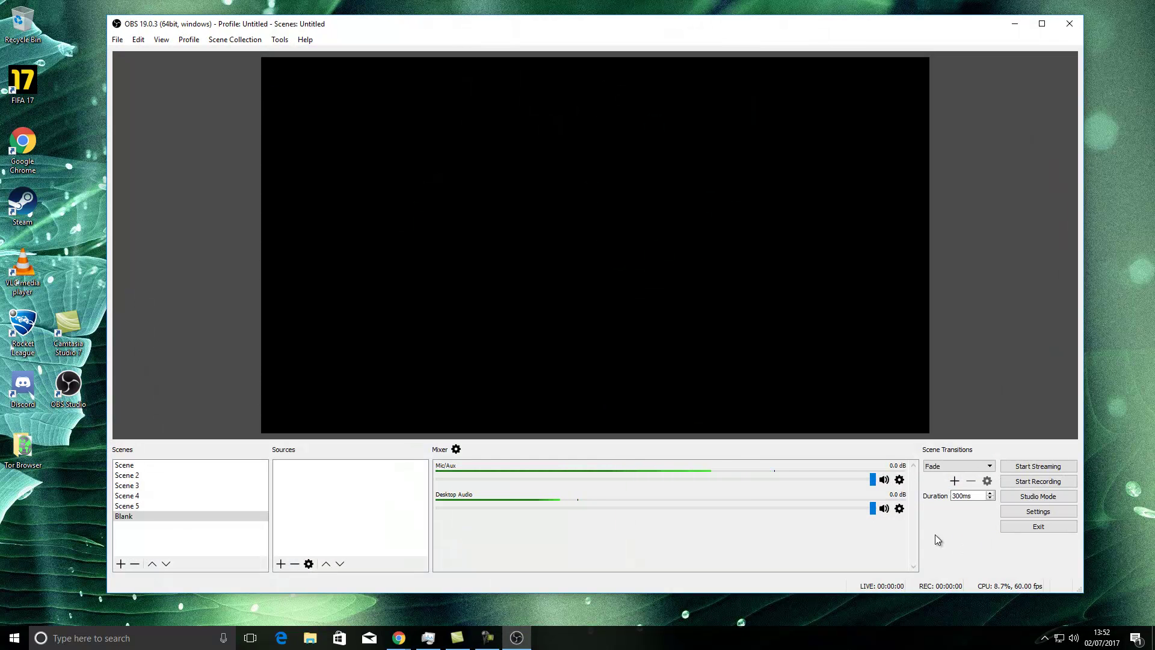
pyautogui.click(1014, 24)
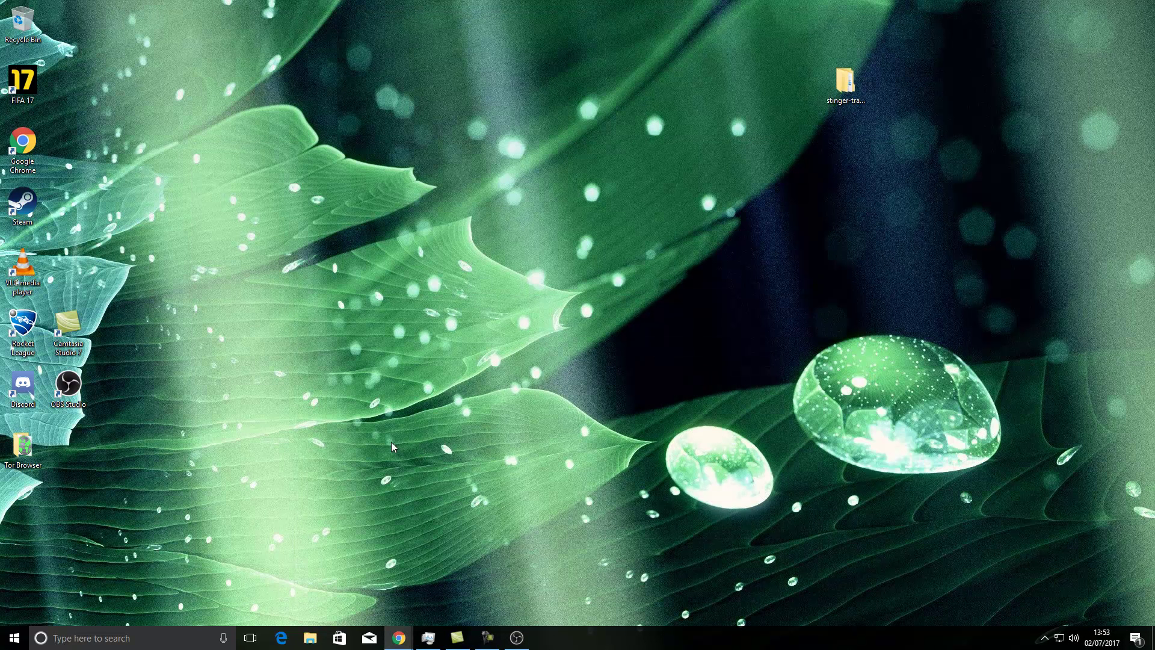
# Step: Search Google for 'stinger transition obs' in a new Chrome tab
pyautogui.click(398, 637)
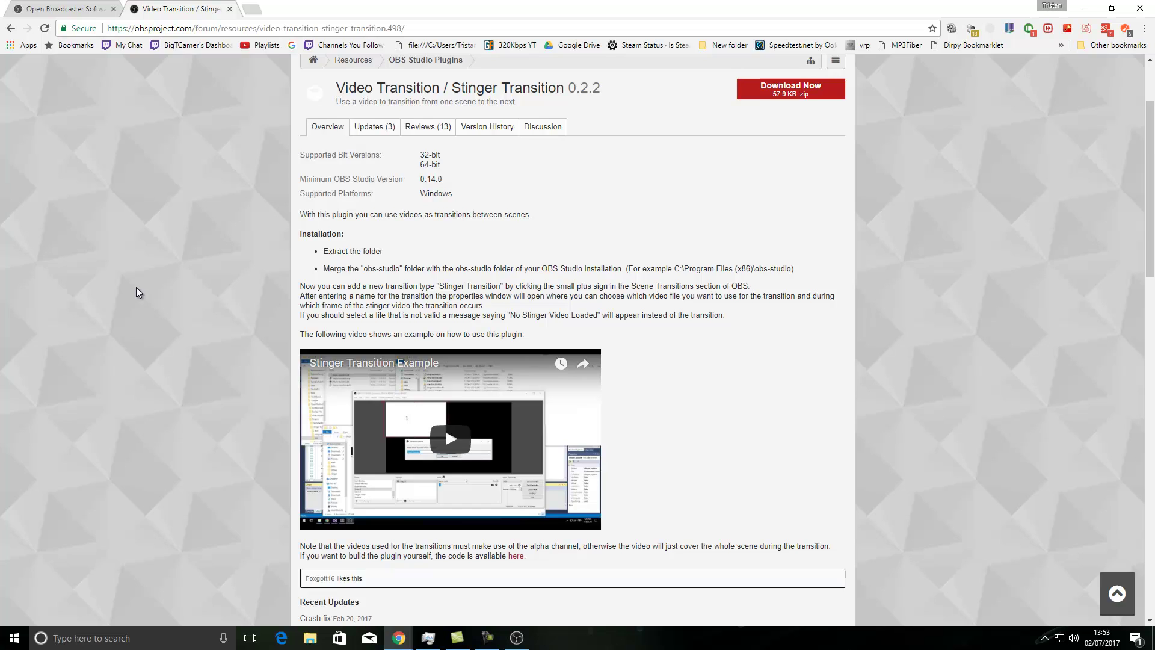
pyautogui.scroll(2, 136, 288)
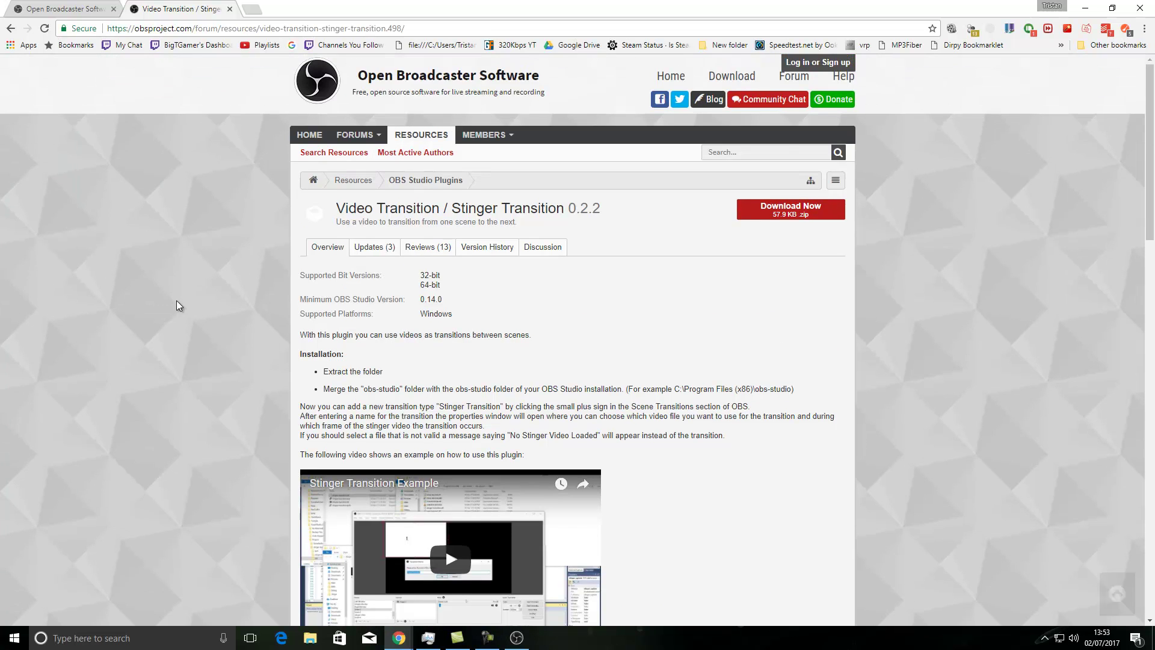
pyautogui.click(252, 9)
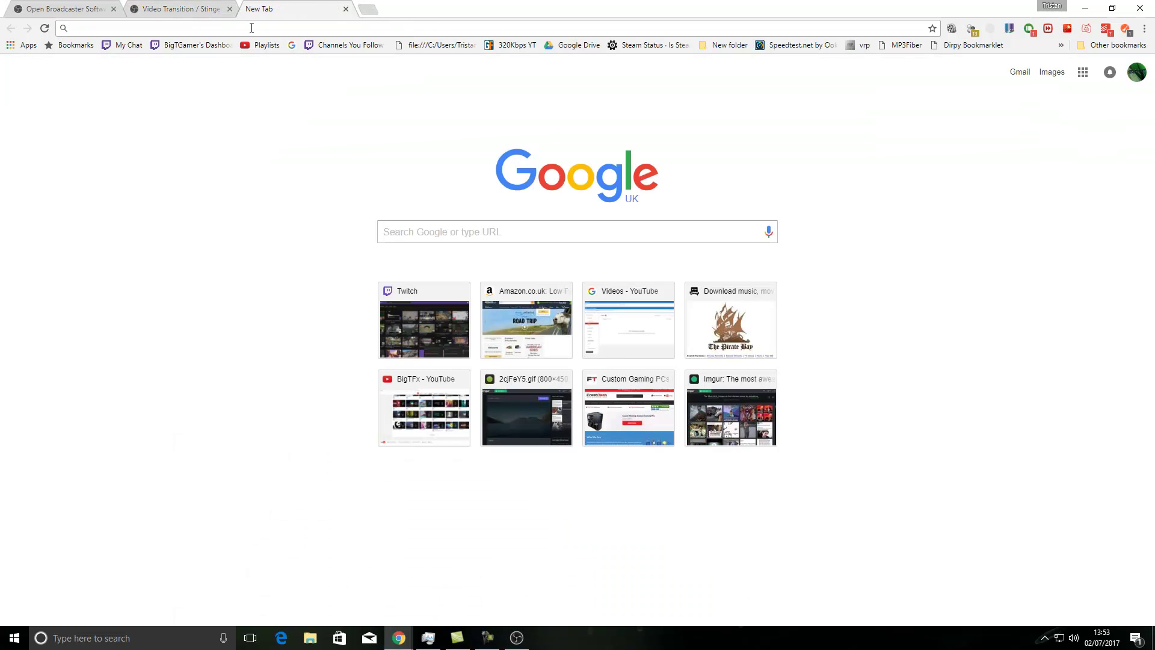
pyautogui.write('stinger rt')
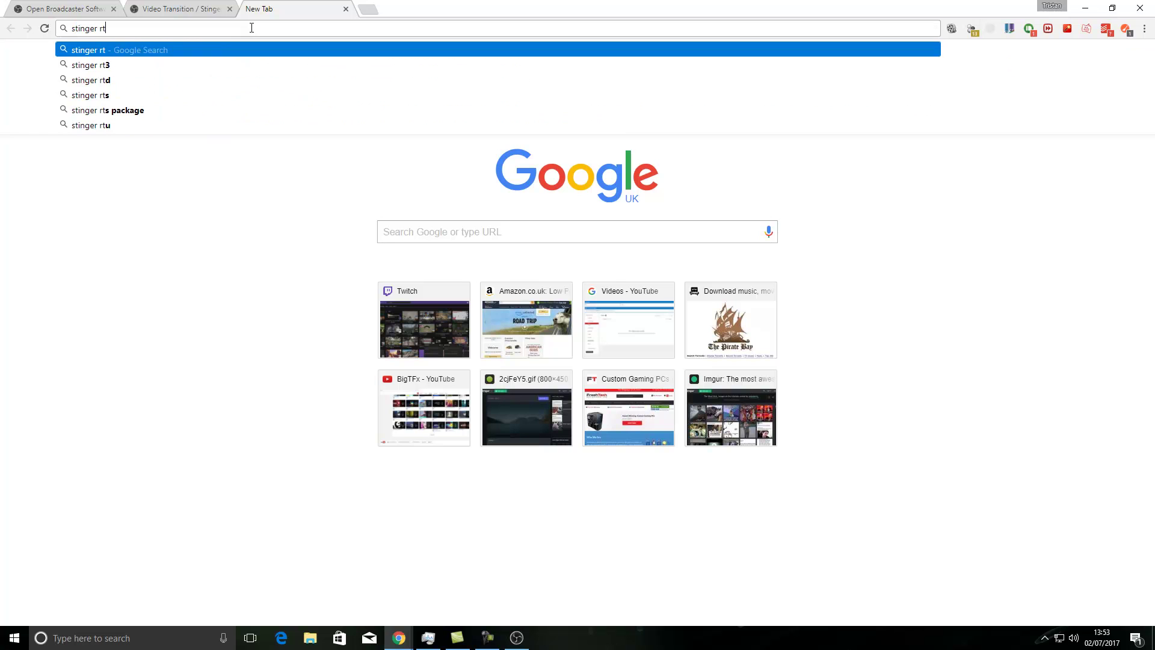
pyautogui.press('Down')
pyautogui.press('Up')
pyautogui.press('BackSpace')
pyautogui.press('BackSpace')
pyautogui.write('t')
pyautogui.press('Down')
pyautogui.press('Down')
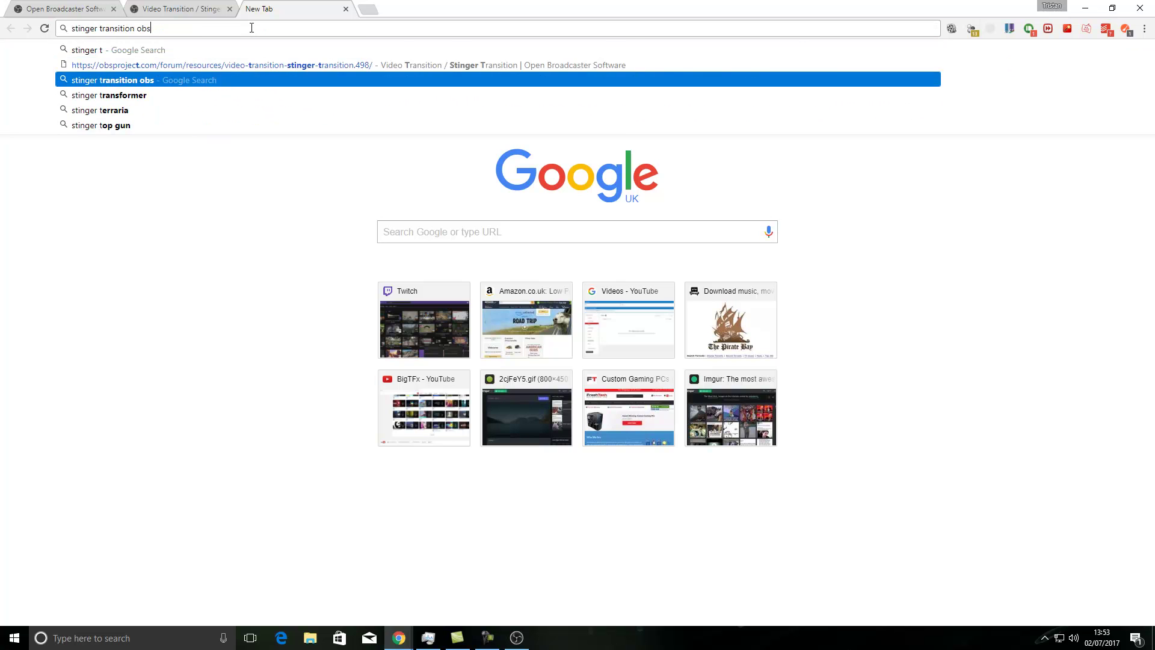
pyautogui.press('Return')
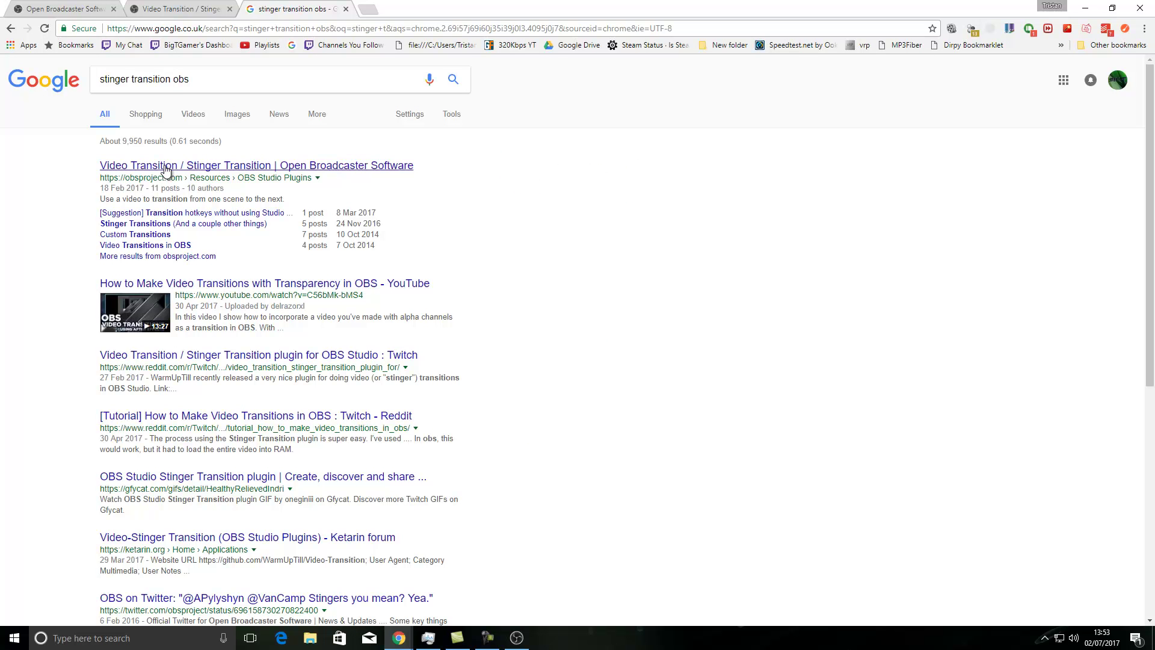
# Step: Open the Stinger Transition plugin page, look it over, and minimize Chrome
pyautogui.click(167, 170)
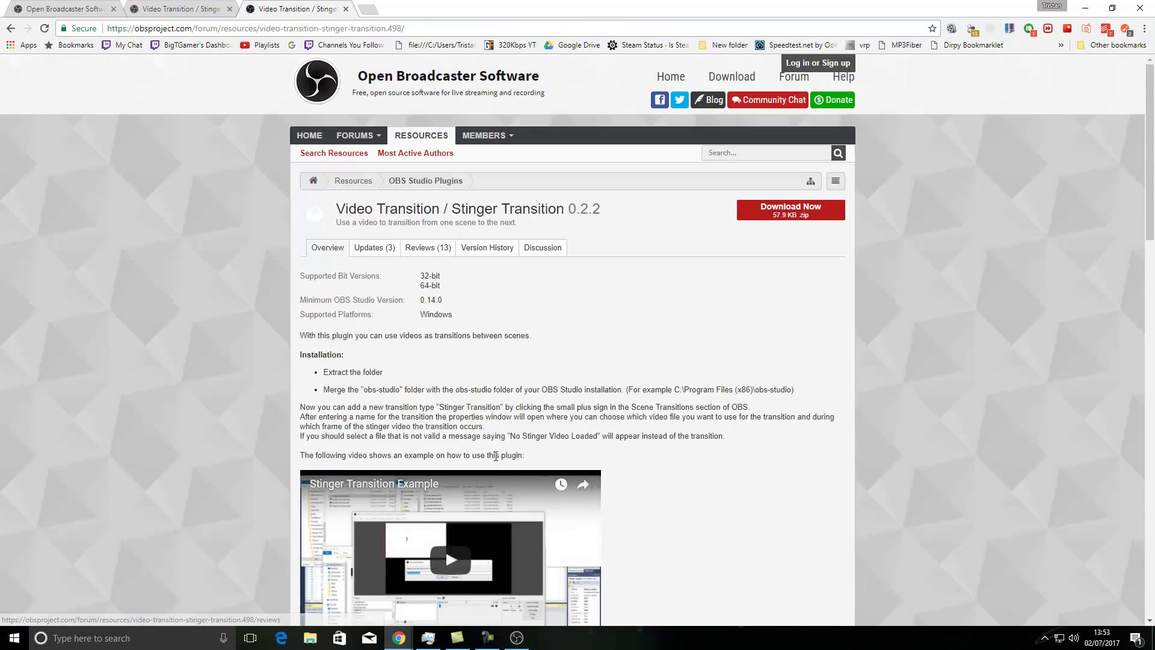
pyautogui.scroll(-2, 492, 487)
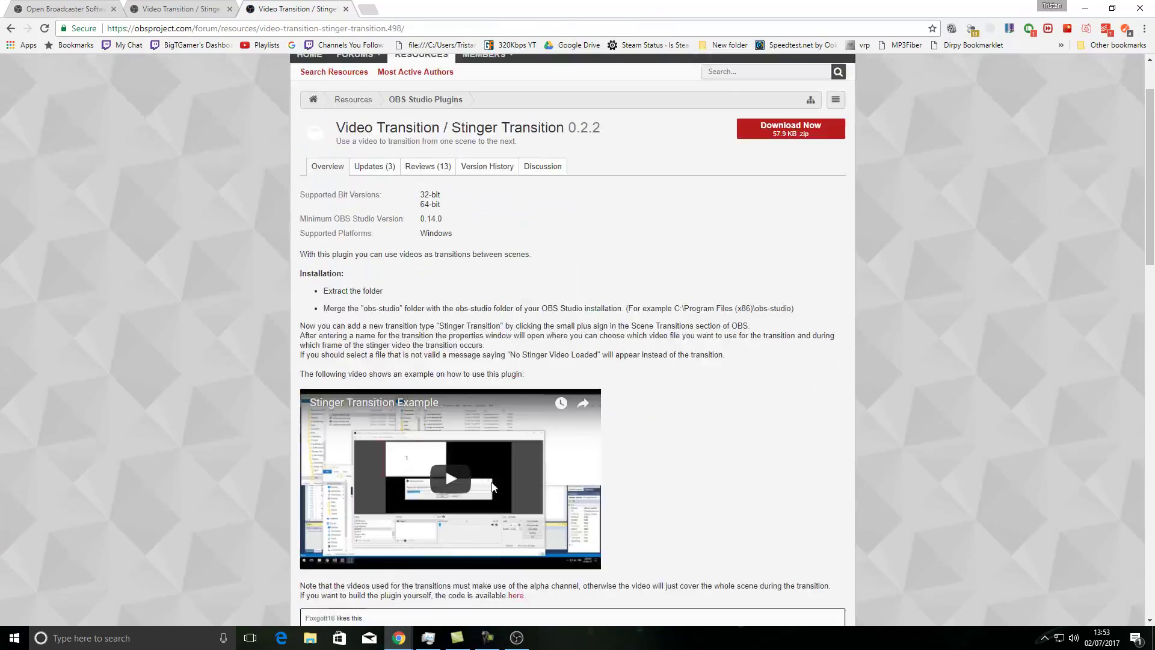
pyautogui.scroll(2, 492, 487)
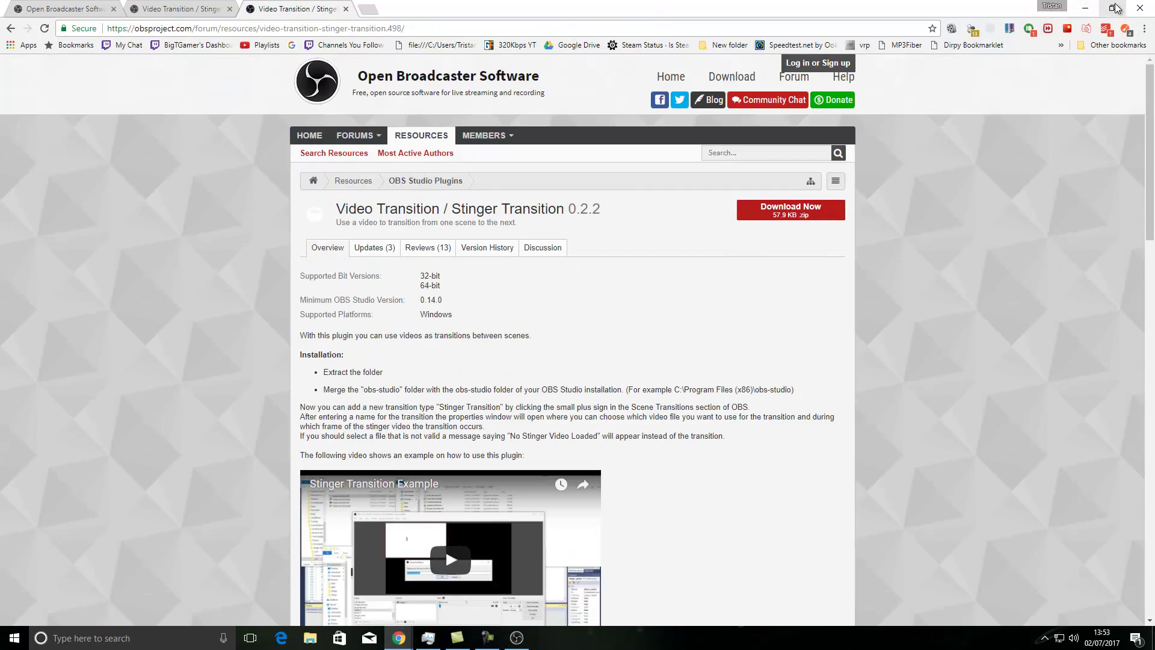
pyautogui.click(1140, 8)
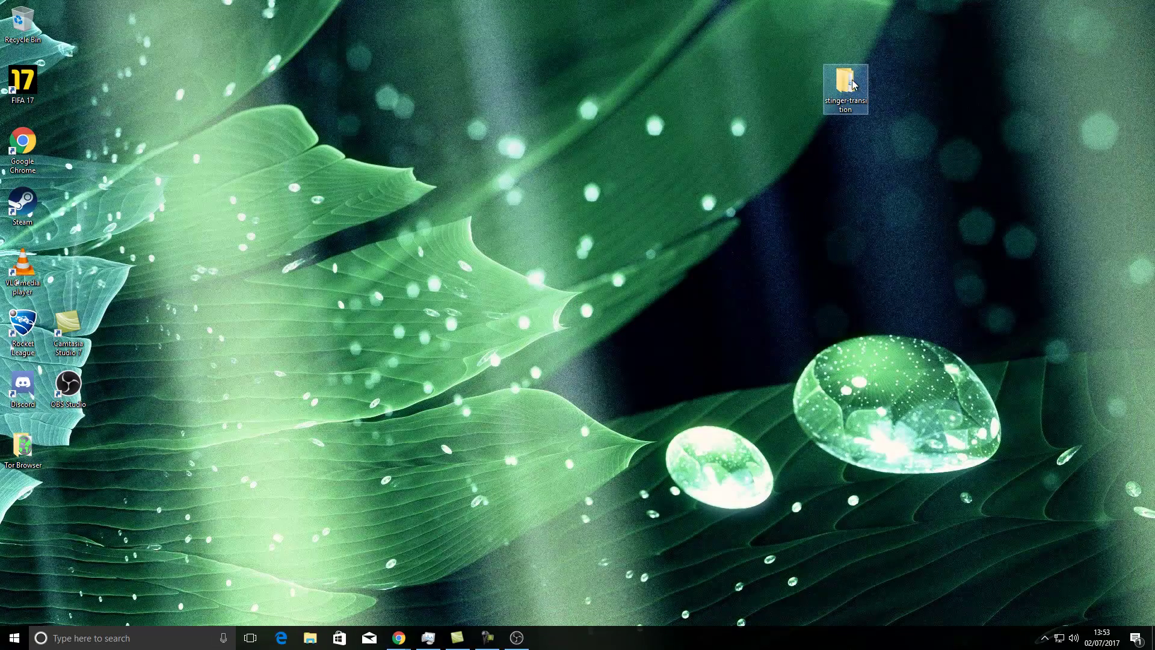
# Step: Open C:\Program Files (x86)\obs-studio in a new File Explorer window
pyautogui.moveTo(860, 91); pyautogui.dragTo(939, 207)
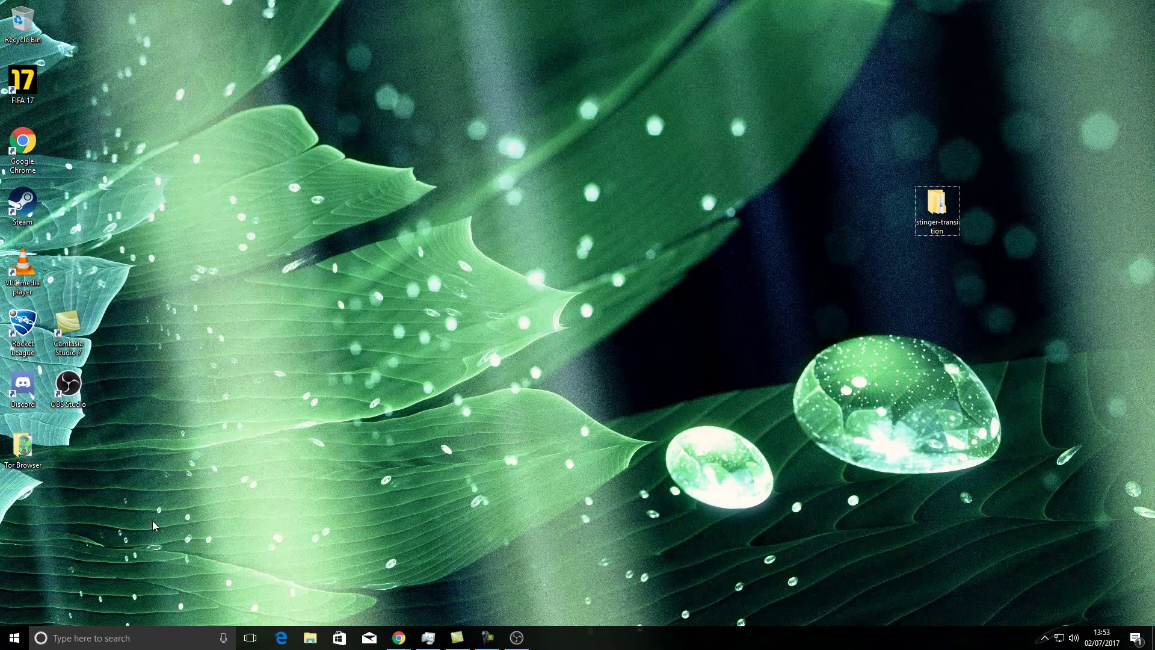
pyautogui.press('super+e')
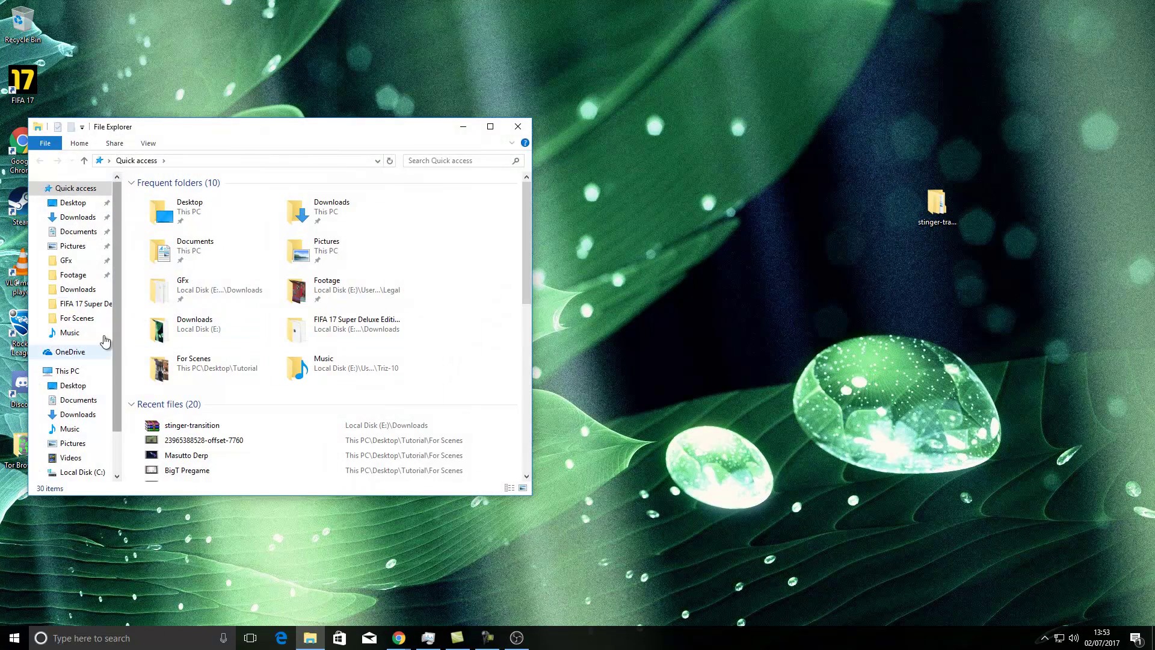
pyautogui.scroll(-1, 90, 421)
pyautogui.click(84, 434)
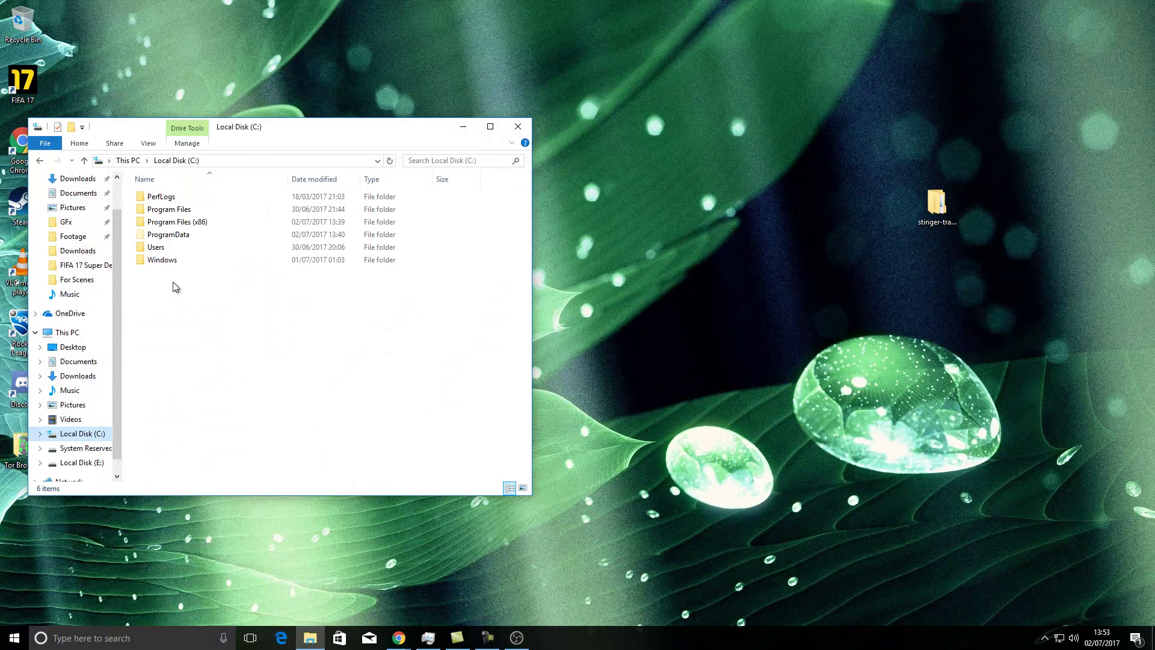
pyautogui.doubleClick(178, 222)
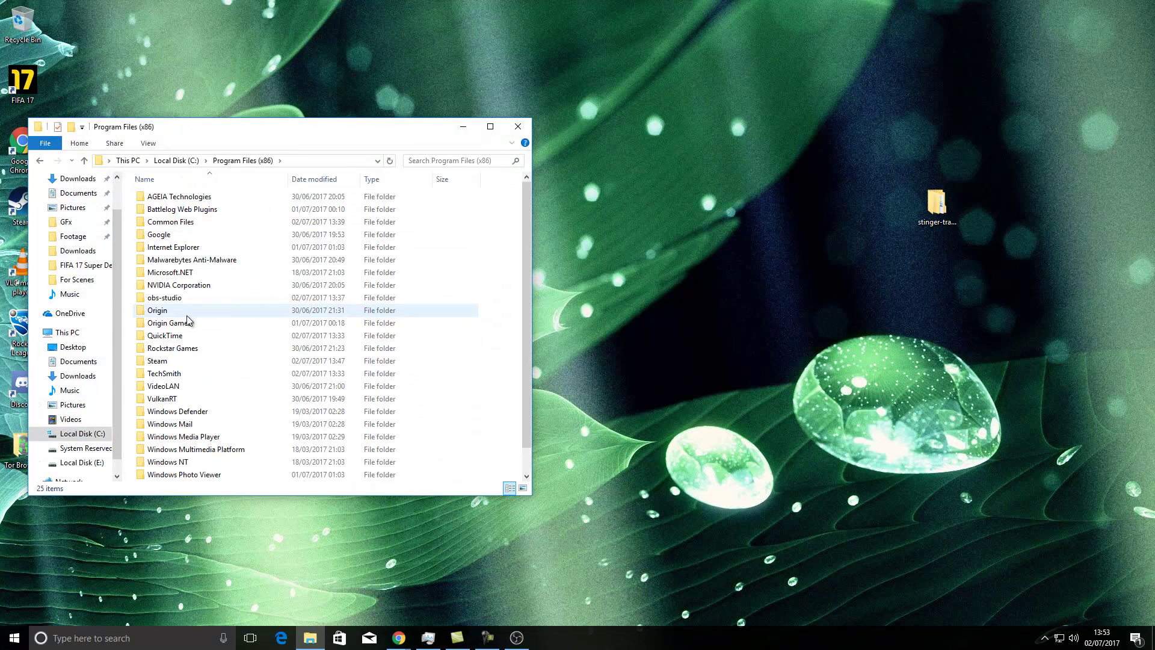
pyautogui.doubleClick(164, 298)
pyautogui.moveTo(243, 133); pyautogui.dragTo(310, 82)
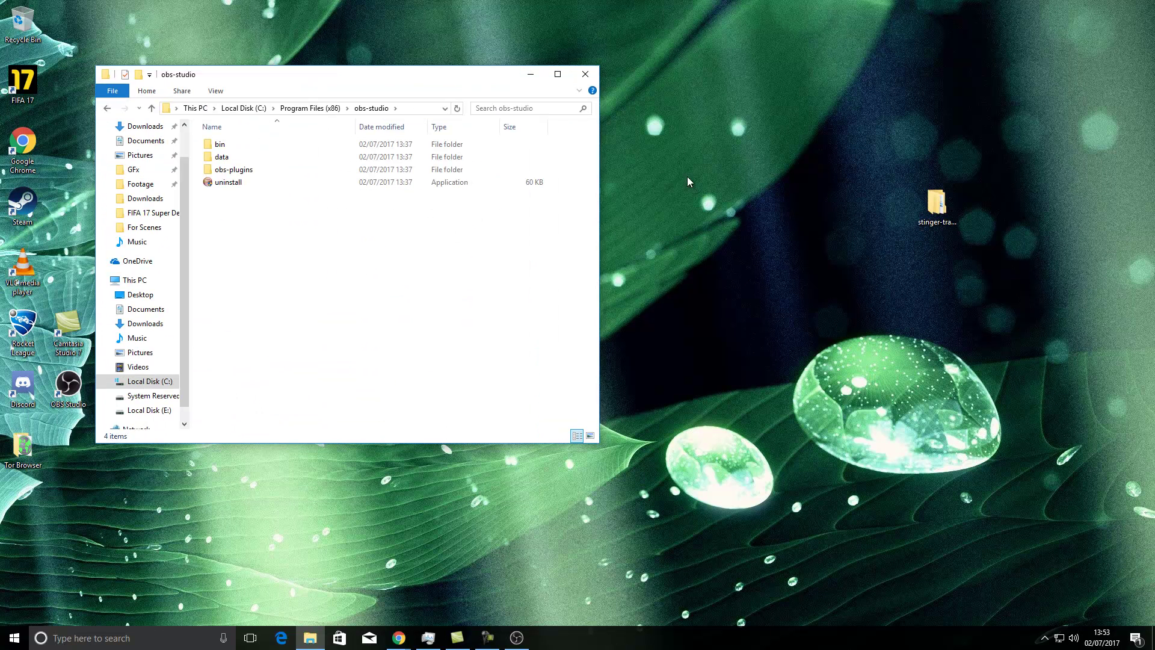
# Step: Open the desktop stinger-transition folder's obs-studio subfolder in a window beside it
pyautogui.doubleClick(921, 208)
pyautogui.moveTo(468, 88); pyautogui.dragTo(969, 74)
pyautogui.doubleClick(809, 147)
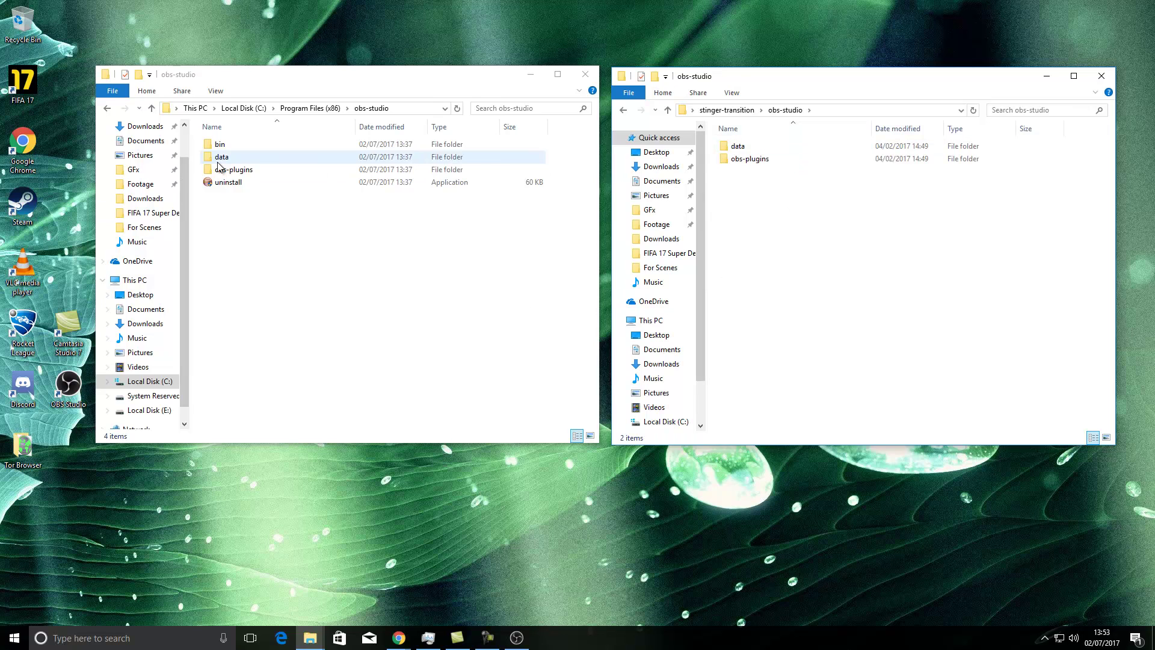
# Step: Copy the plugin's data and obs-plugins folders
pyautogui.click(373, 169)
pyautogui.click(768, 181)
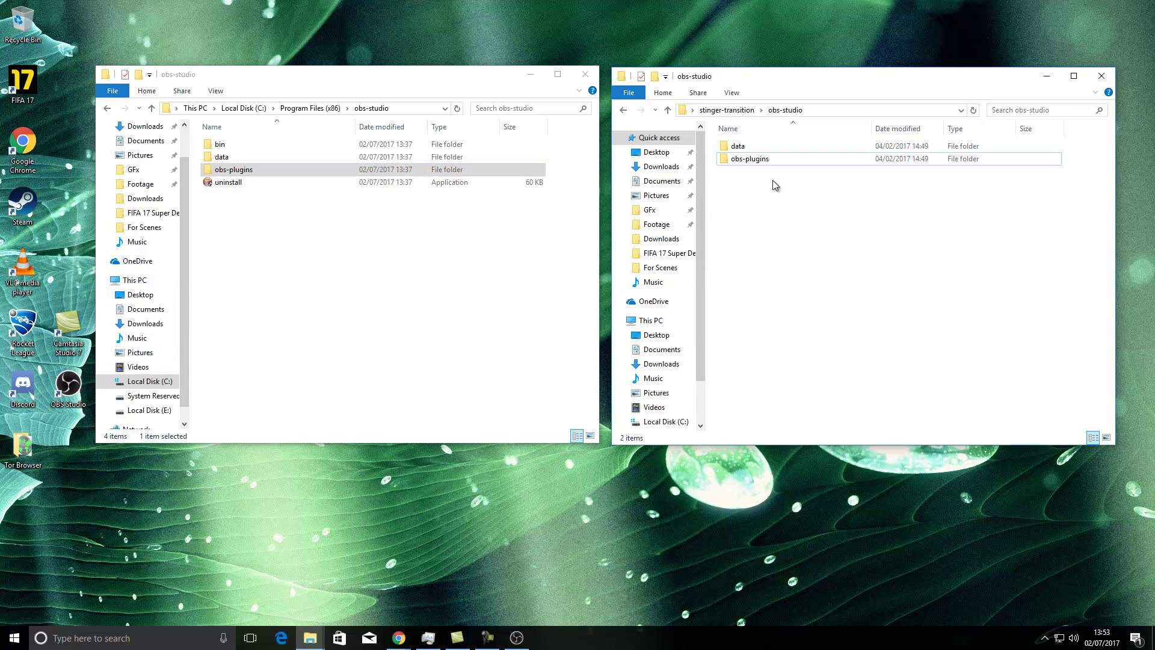
pyautogui.moveTo(772, 179); pyautogui.dragTo(761, 142)
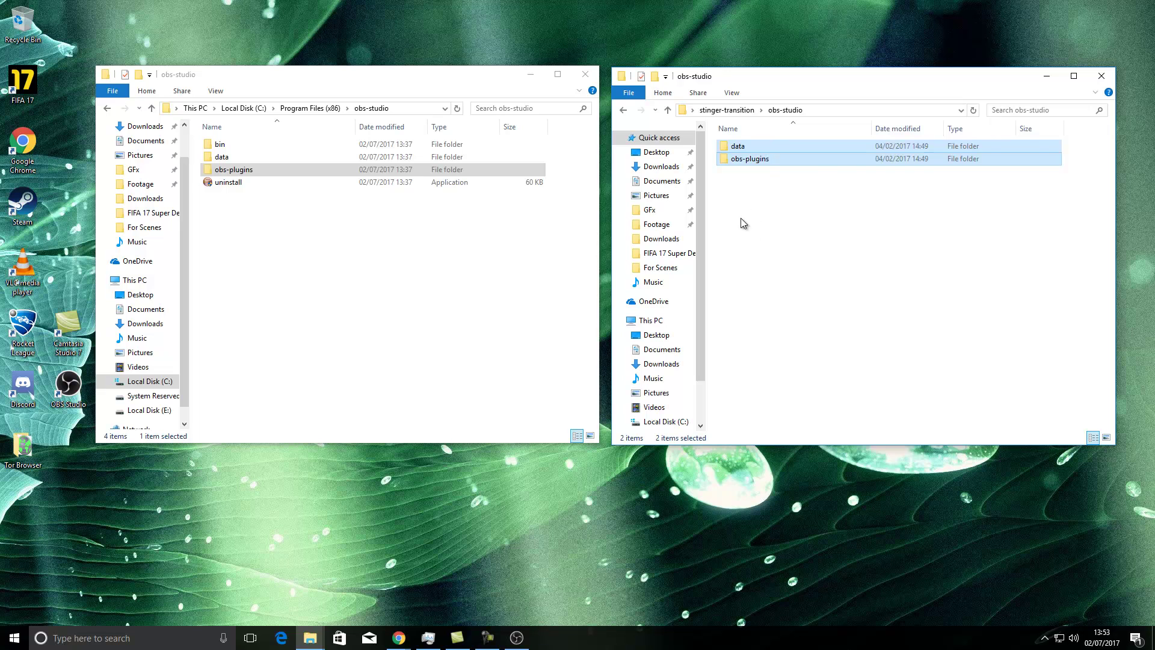
pyautogui.rightClick(741, 161)
pyautogui.click(743, 183)
pyautogui.moveTo(743, 182); pyautogui.dragTo(757, 142)
pyautogui.rightClick(756, 161)
pyautogui.click(782, 367)
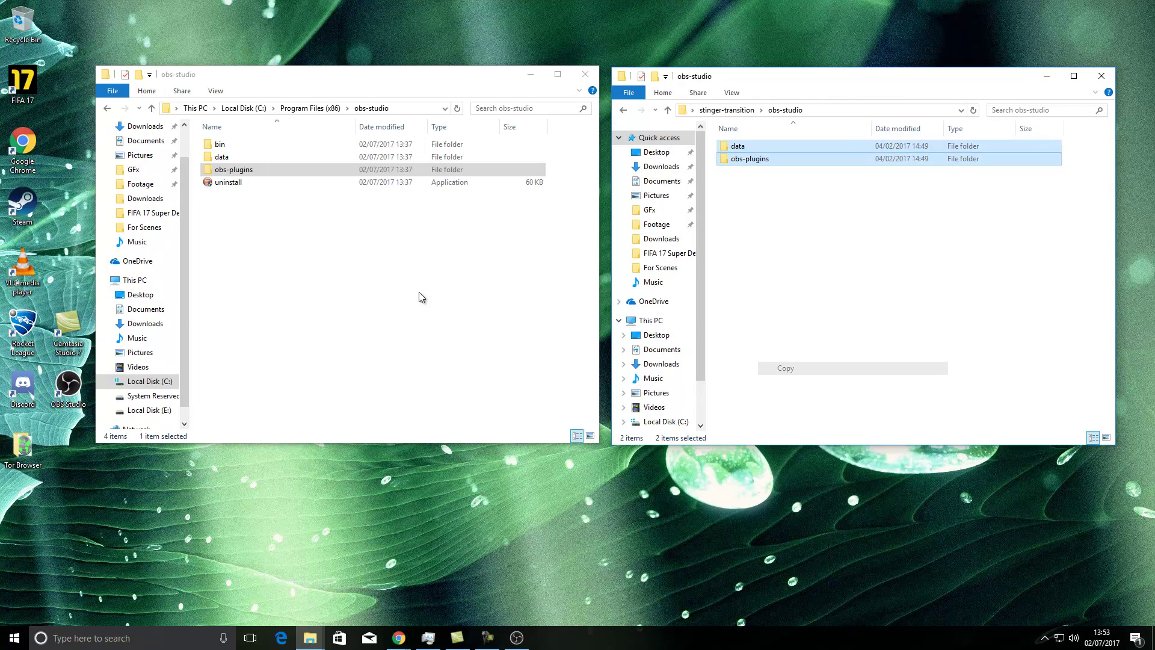
# Step: Paste the data and obs-plugins folders into the OBS install folder
pyautogui.click(375, 274)
pyautogui.rightClick(374, 273)
pyautogui.click(427, 356)
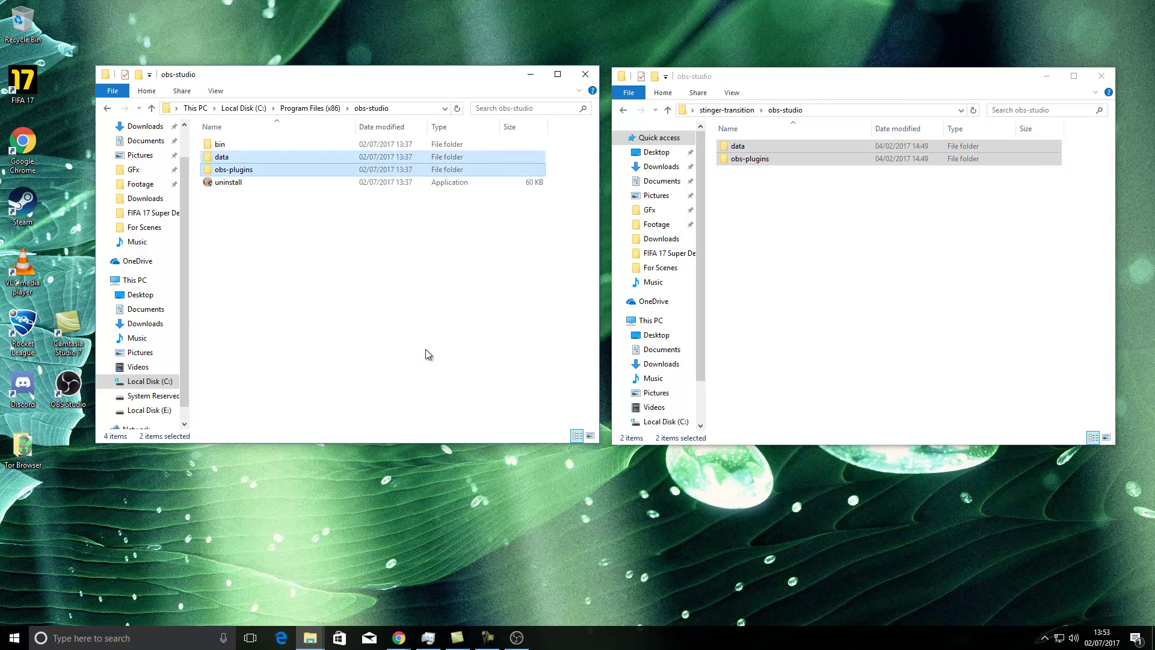
pyautogui.click(330, 272)
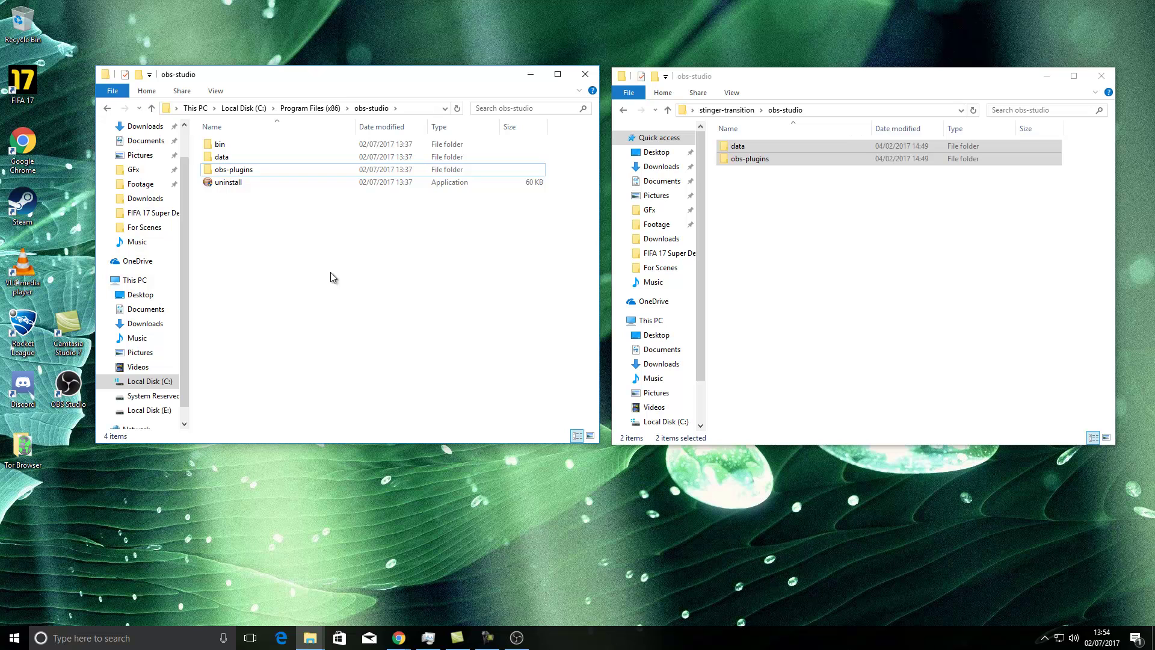
# Step: Check the plugin's 64bit, 32bit and data contents, then close its folder window
pyautogui.doubleClick(774, 161)
pyautogui.doubleClick(769, 159)
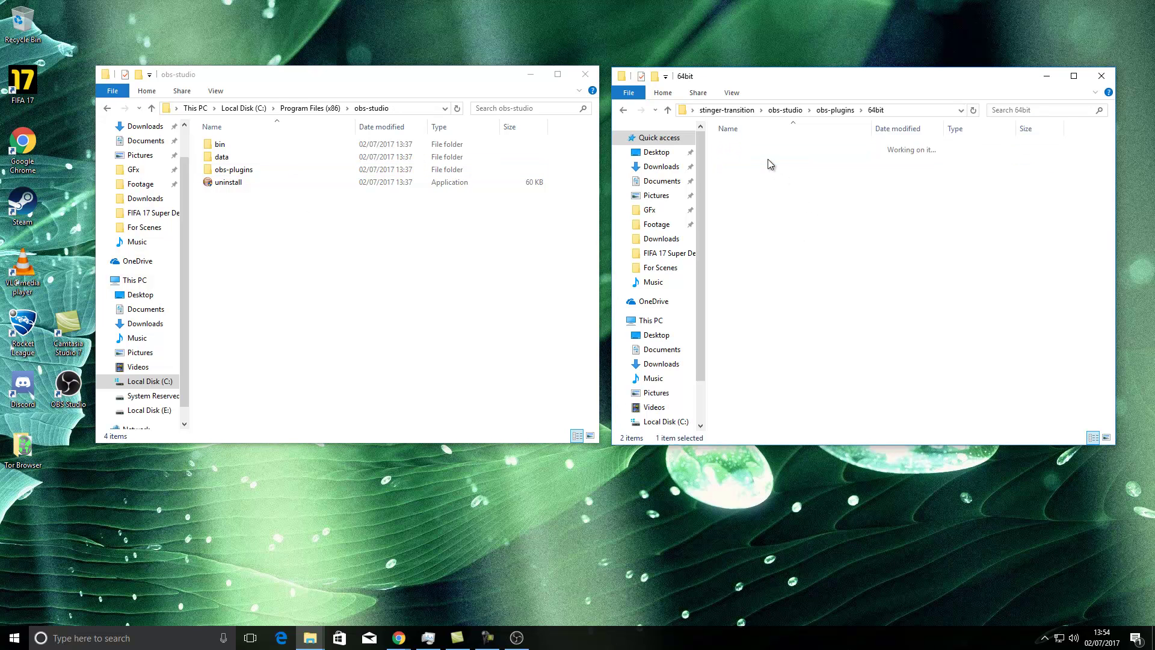
pyautogui.hotkey('alt', 'Left')
pyautogui.doubleClick(751, 148)
pyautogui.hotkey('alt', 'Left')
pyautogui.hotkey('alt', 'Left')
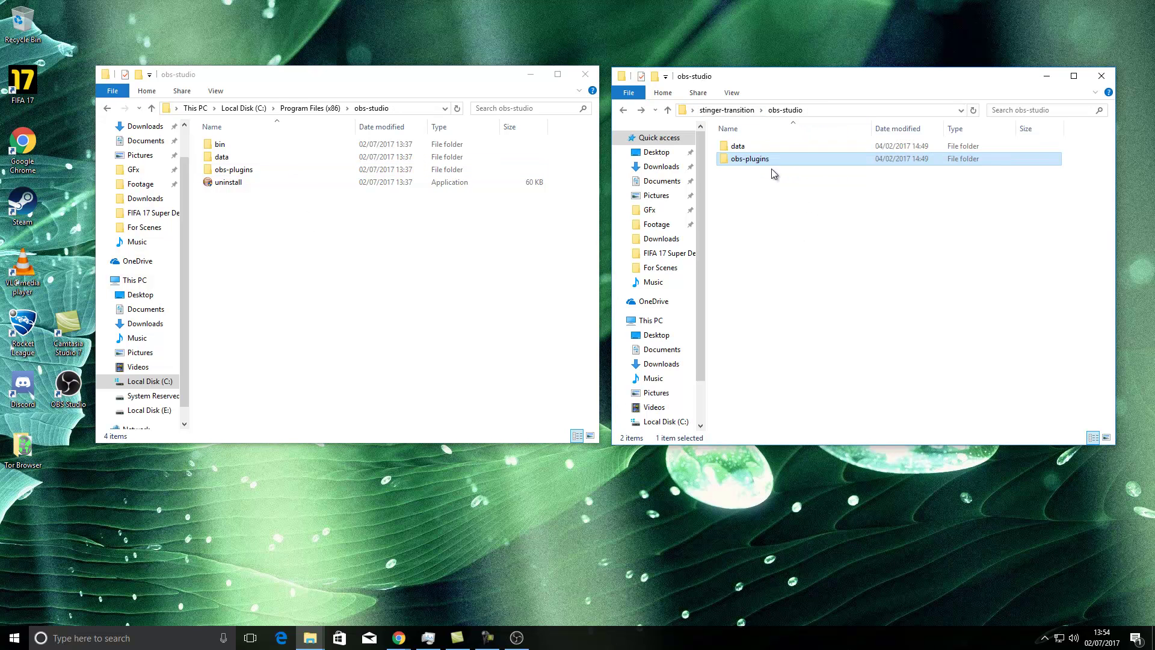
pyautogui.doubleClick(767, 147)
pyautogui.click(770, 148)
pyautogui.doubleClick(771, 148)
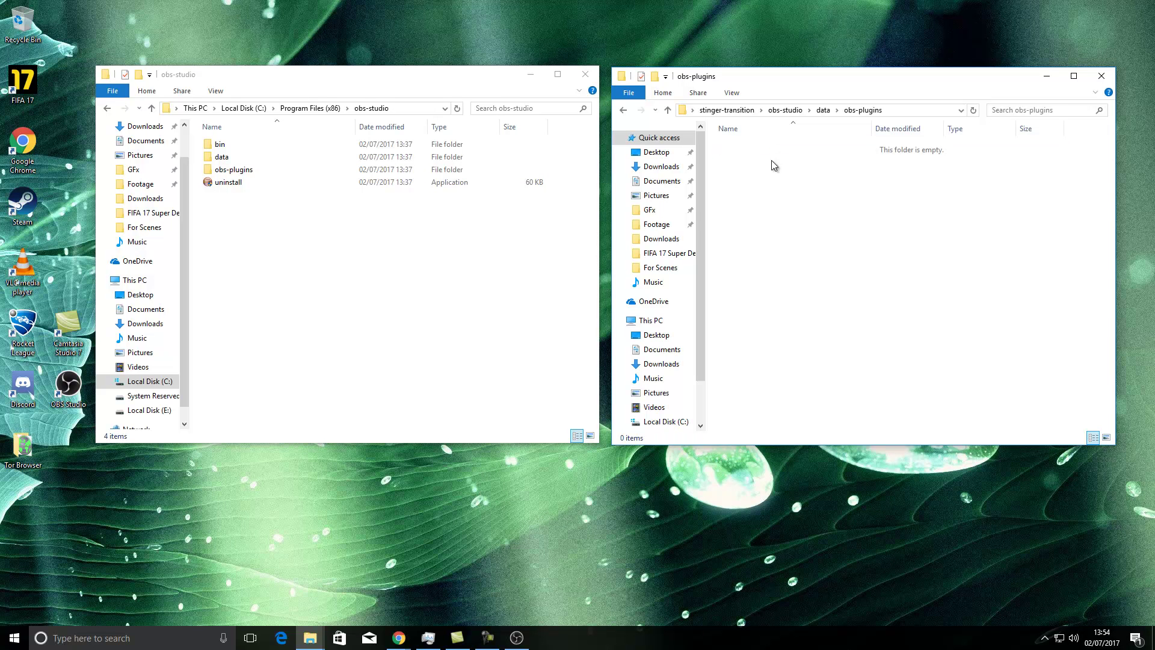
pyautogui.hotkey('alt', 'Left')
pyautogui.hotkey('alt', 'Left')
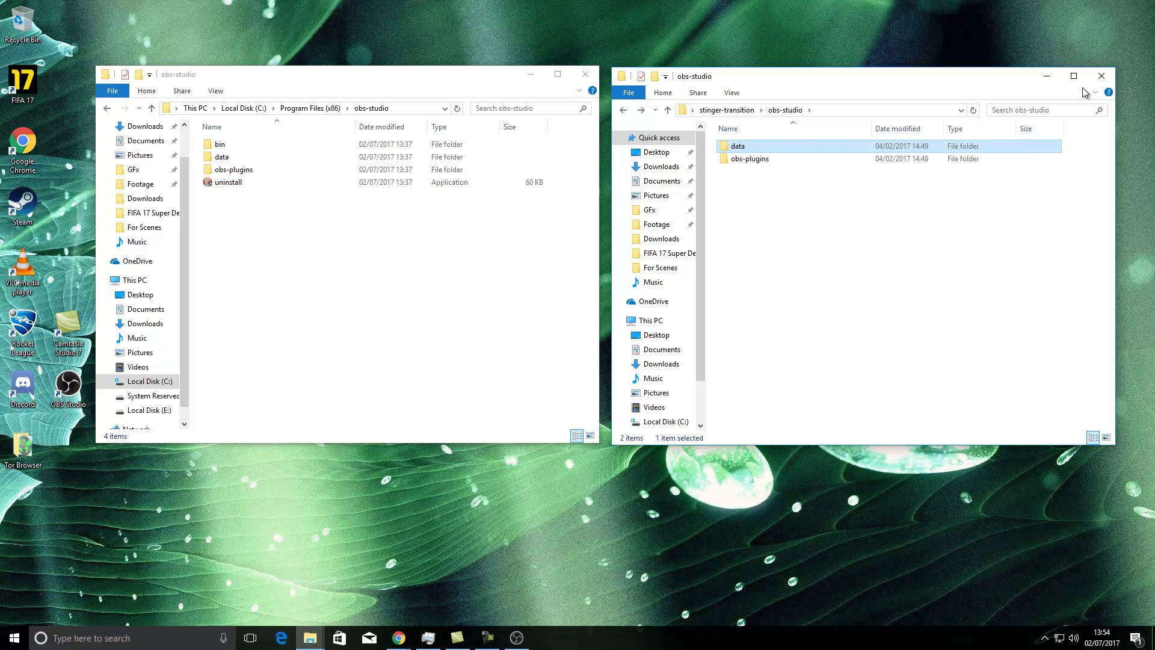
pyautogui.click(1100, 76)
# Step: Close the install folder and OBS, then relaunch OBS Studio (64bit) as administrator via Windows search
pyautogui.click(584, 74)
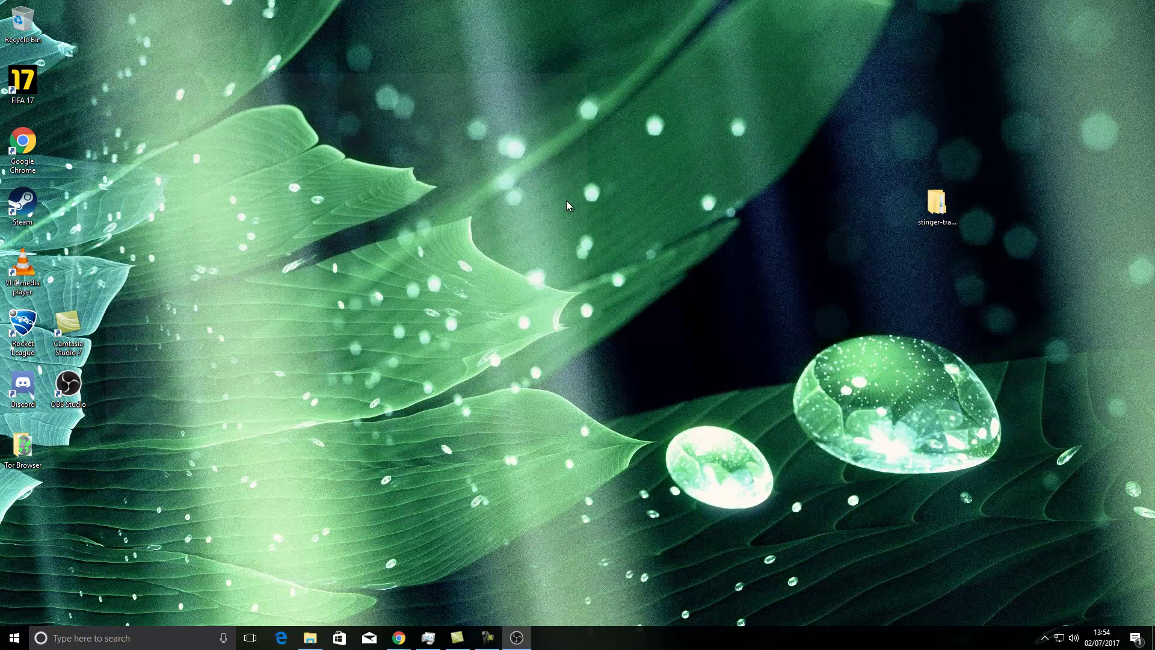
pyautogui.click(516, 638)
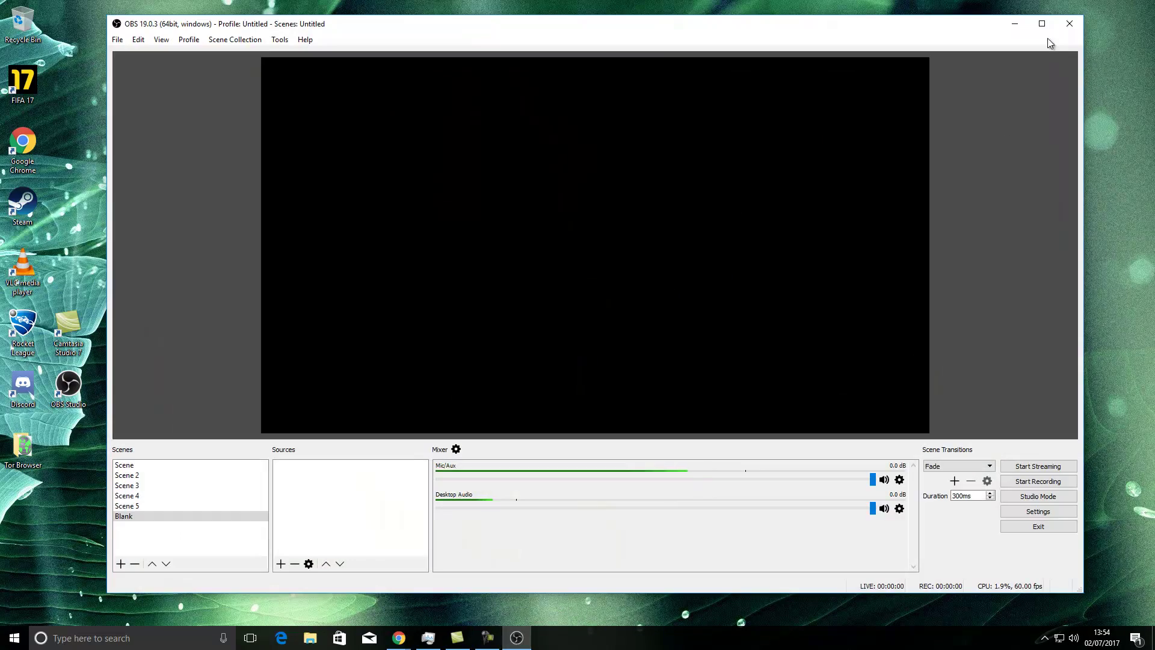
pyautogui.click(1069, 23)
pyautogui.click(89, 639)
pyautogui.write('o')
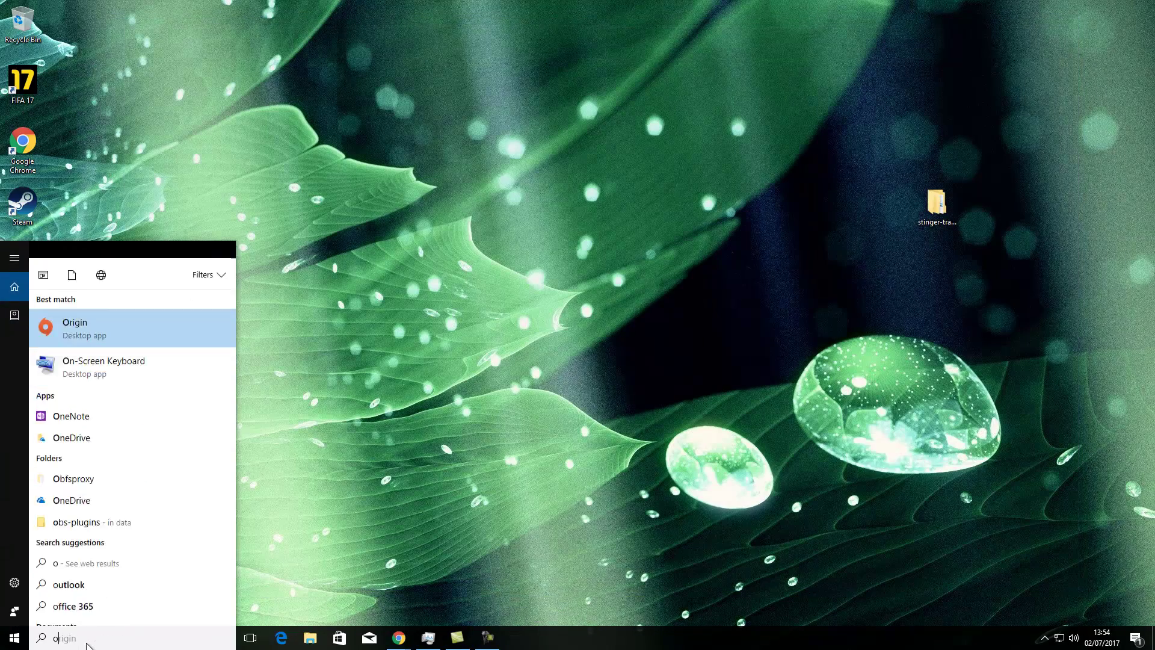
pyautogui.write('bs')
pyautogui.rightClick(200, 323)
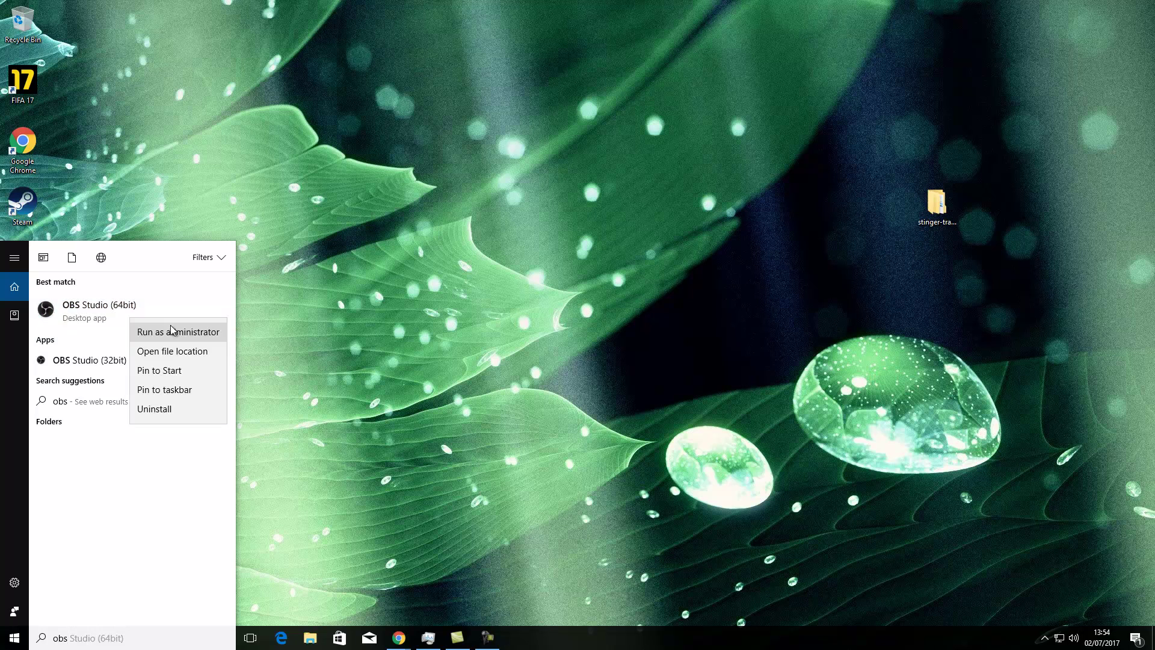
pyautogui.click(207, 330)
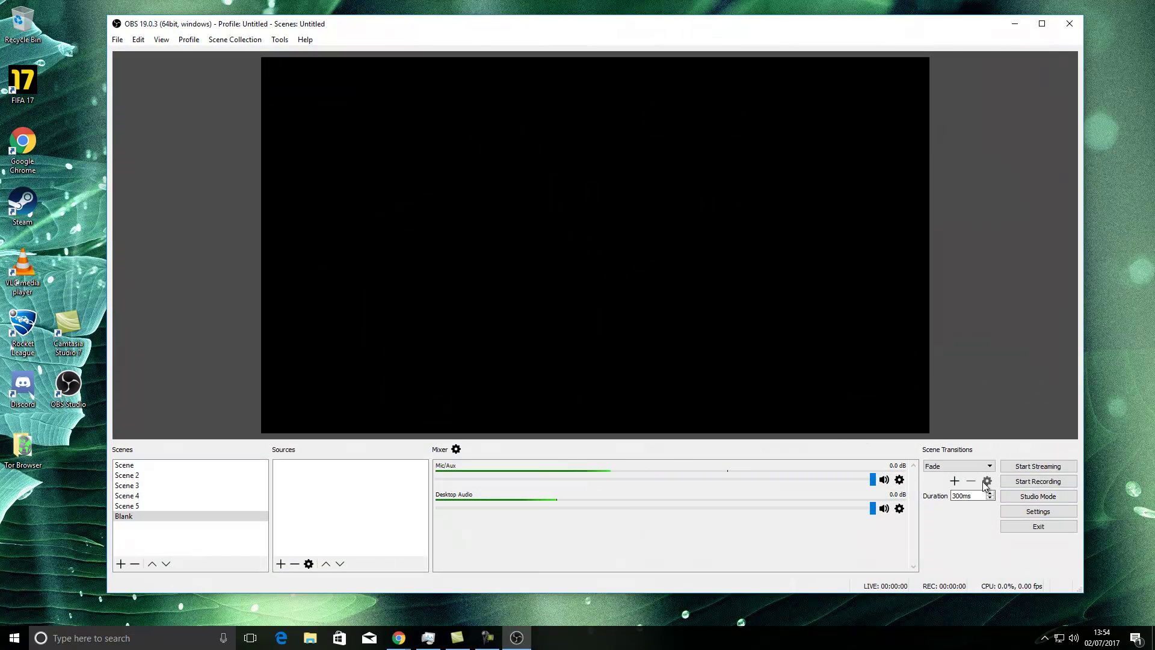
# Step: Add a Stinger scene transition named 'Transition1'
pyautogui.click(955, 481)
pyautogui.click(986, 544)
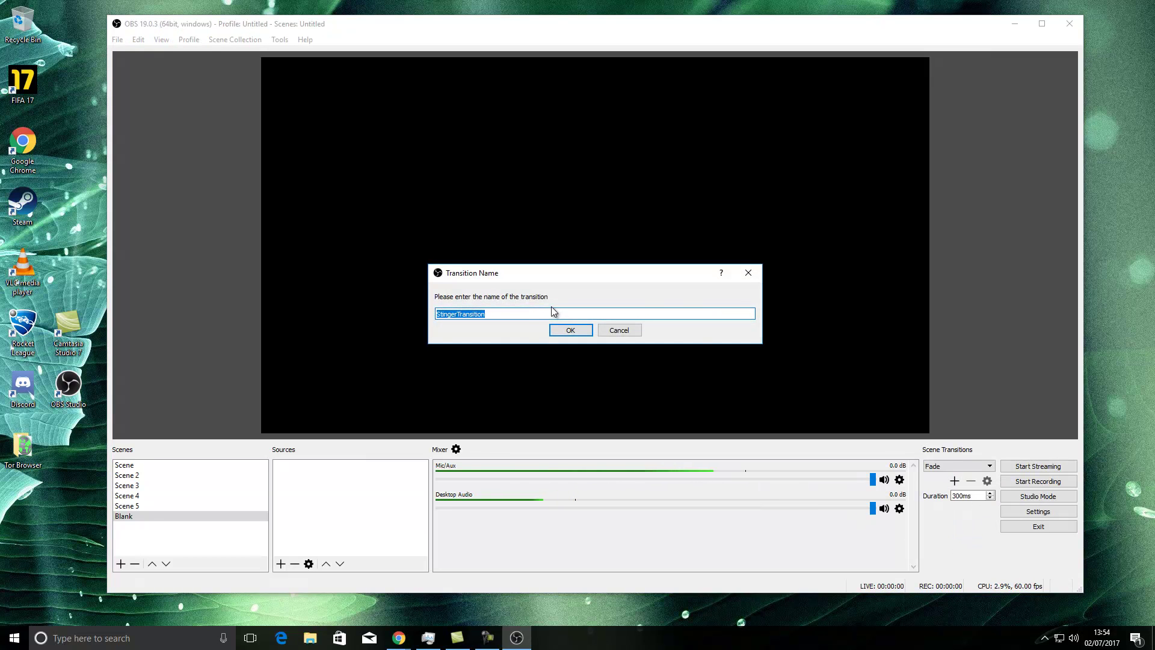
pyautogui.write('Transition1')
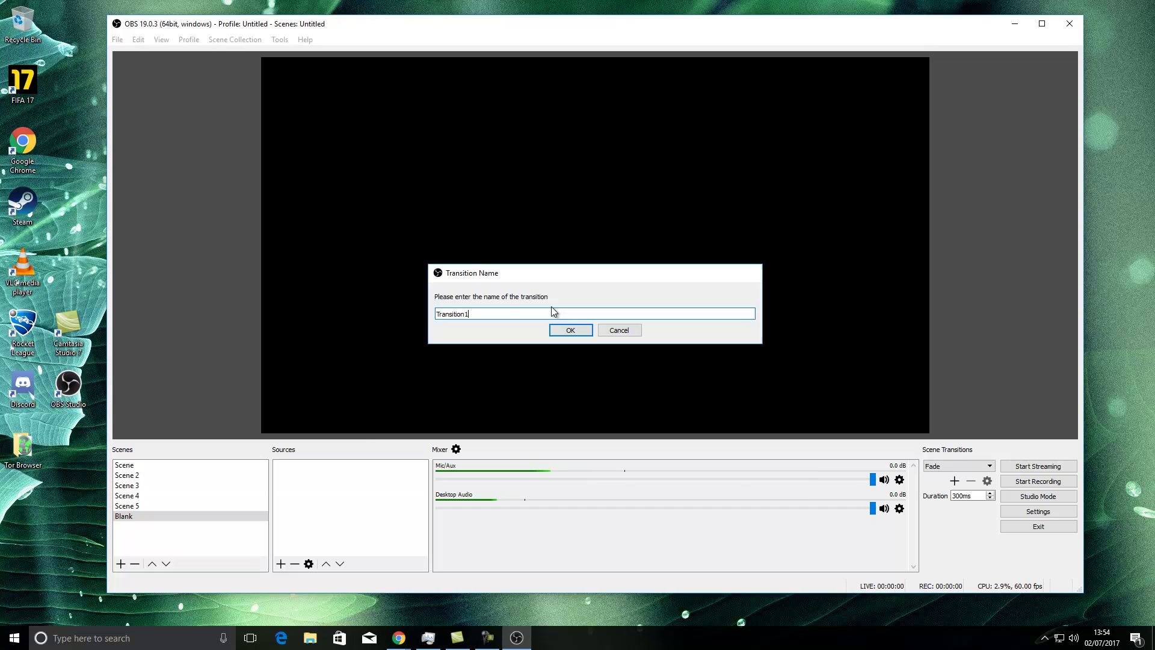
pyautogui.press('Return')
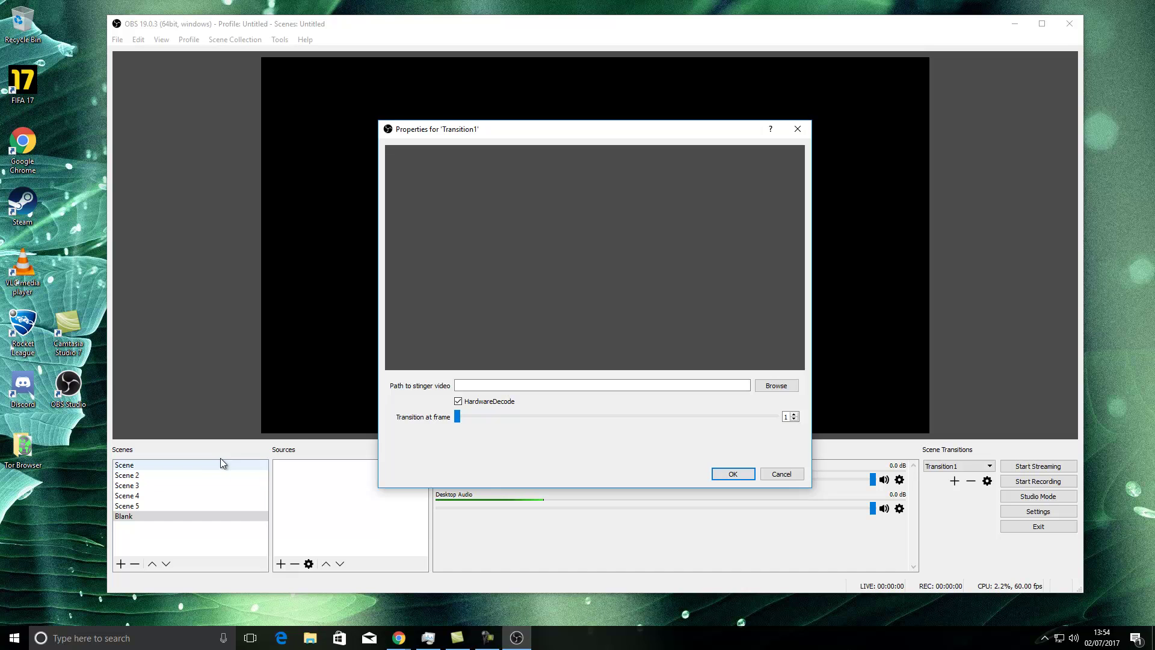
# Step: Browse to Desktop > Tutorial > Transitions and pick Glitch 01aa as the stinger video
pyautogui.click(762, 385)
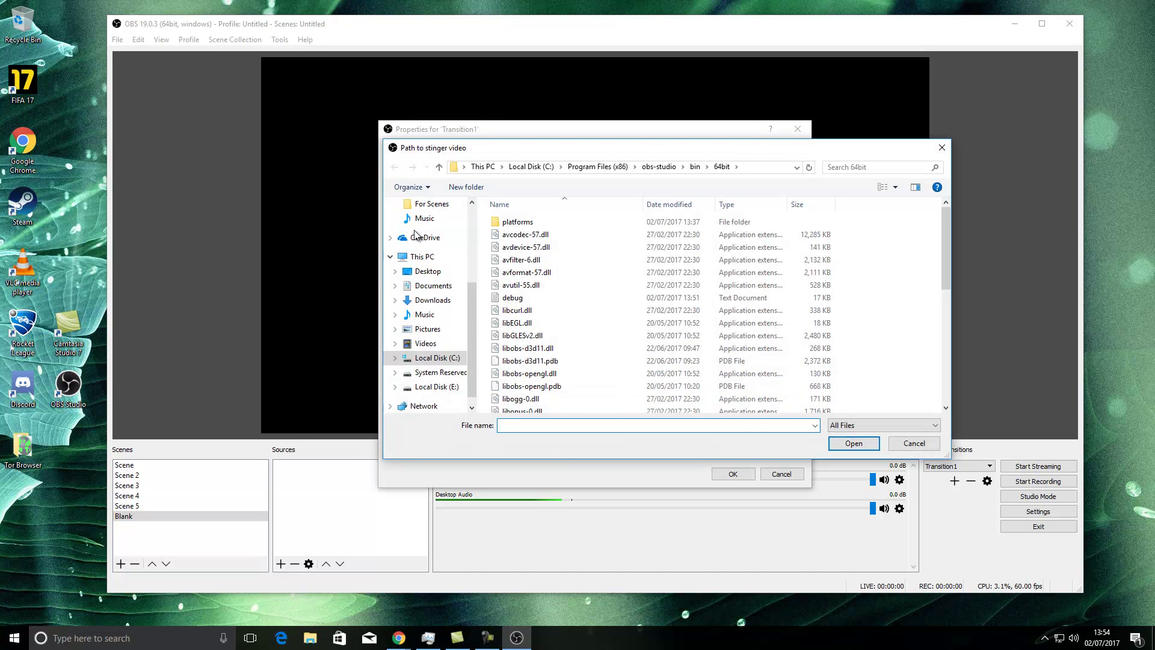
pyautogui.scroll(2, 423, 267)
pyautogui.click(424, 228)
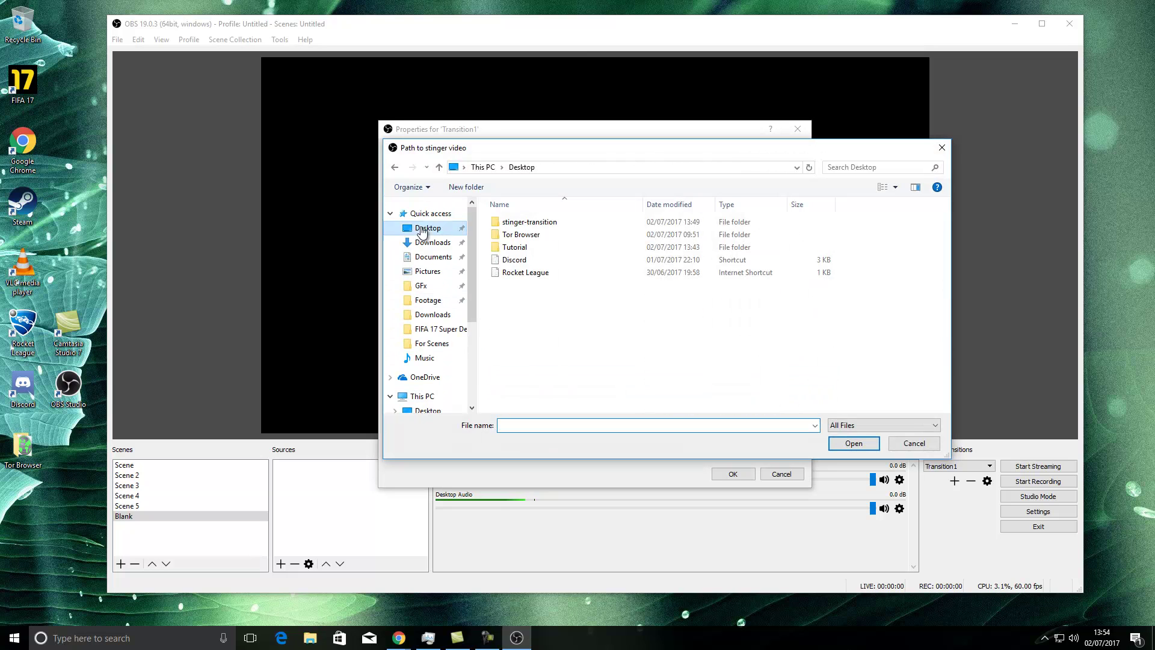
pyautogui.doubleClick(518, 247)
pyautogui.doubleClick(524, 222)
pyautogui.press('BackSpace')
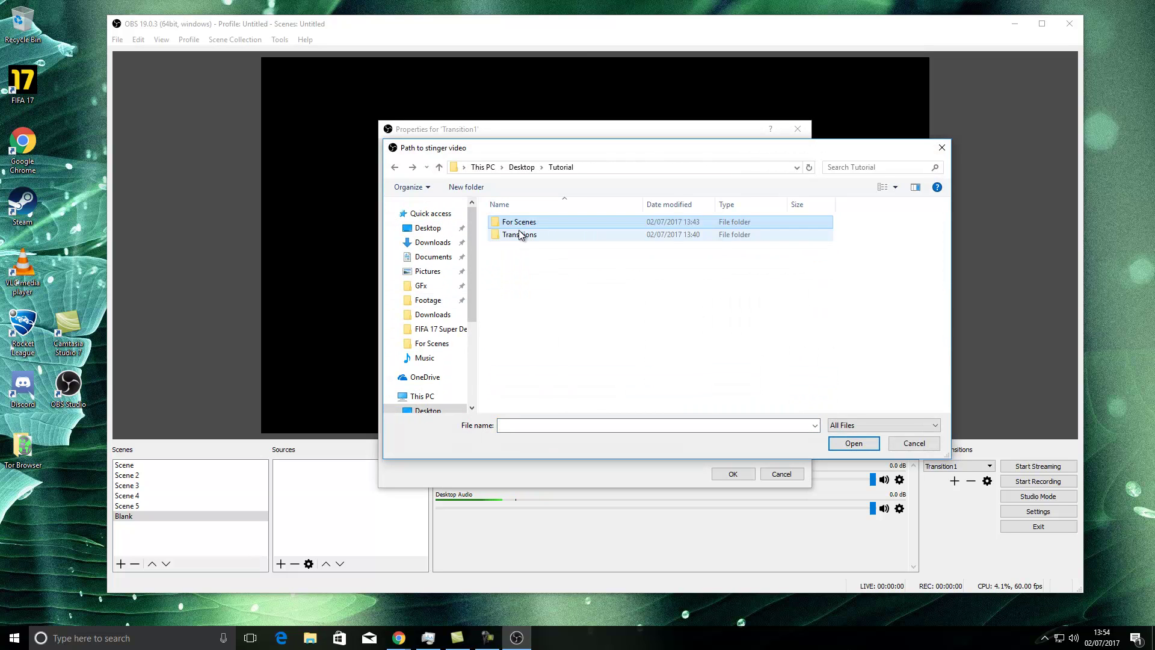
pyautogui.click(528, 234)
pyautogui.doubleClick(528, 235)
pyautogui.moveTo(576, 151); pyautogui.dragTo(651, 42)
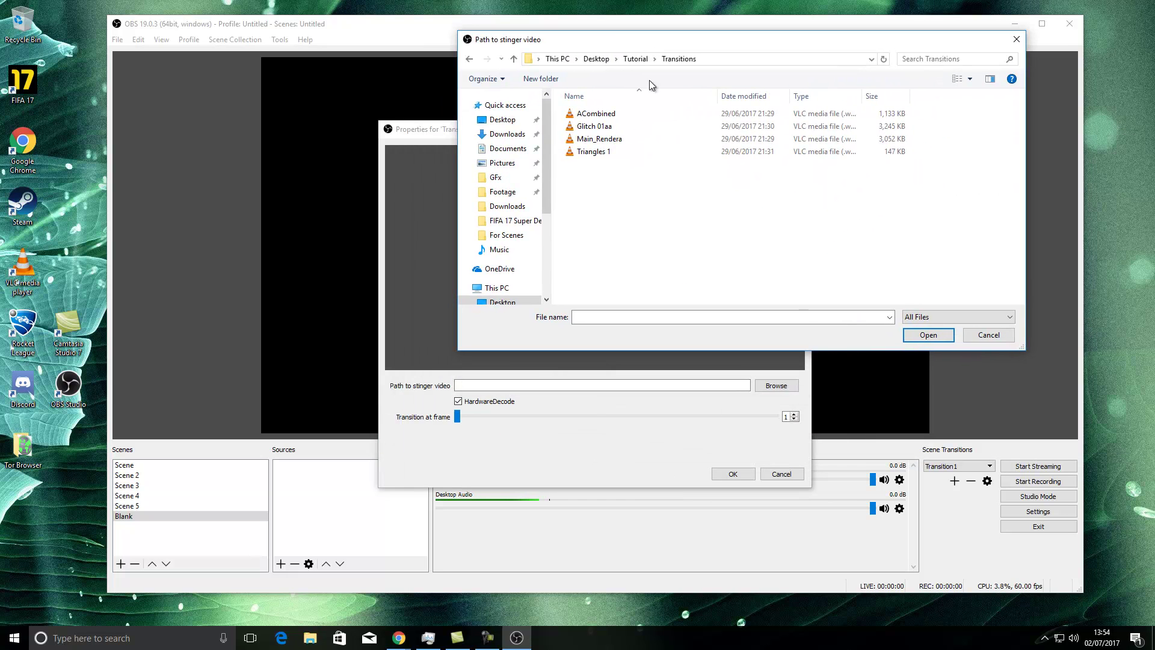
pyautogui.doubleClick(594, 126)
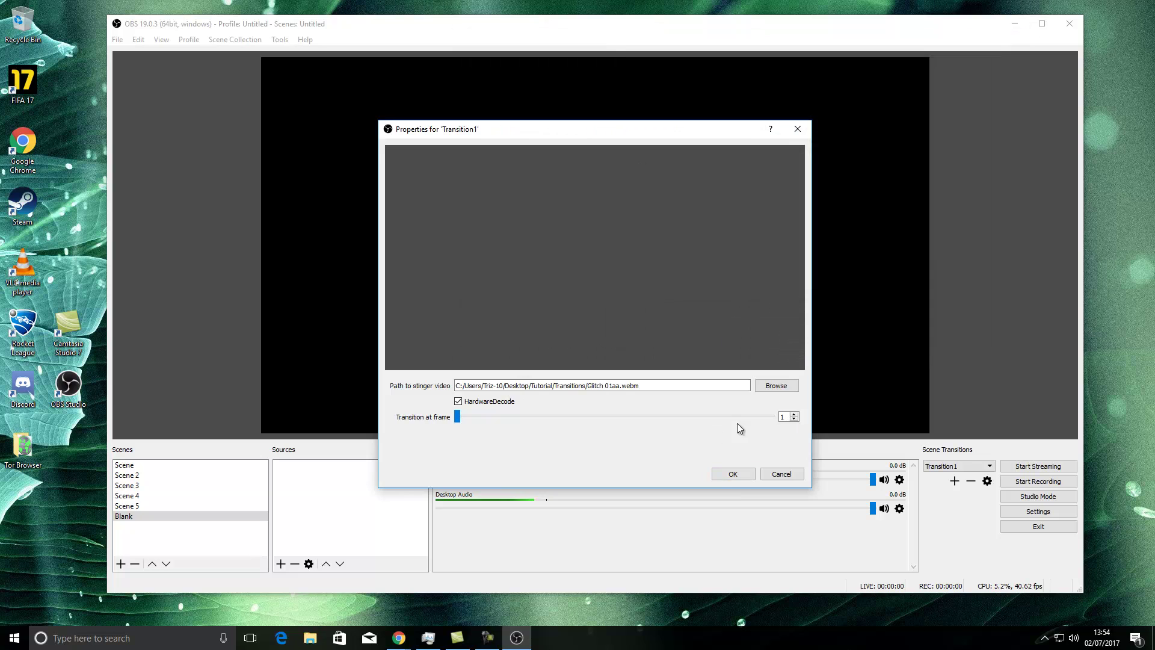
# Step: Replace the video with Triangles 1 and save the transition
pyautogui.click(776, 385)
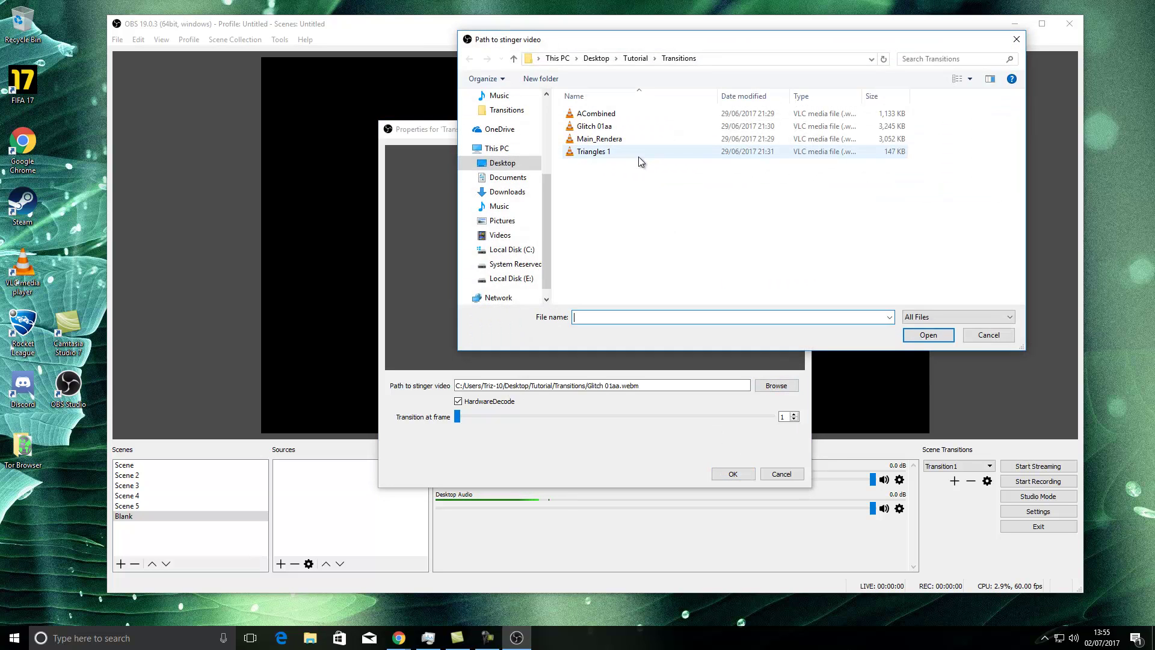
pyautogui.doubleClick(634, 154)
pyautogui.click(731, 472)
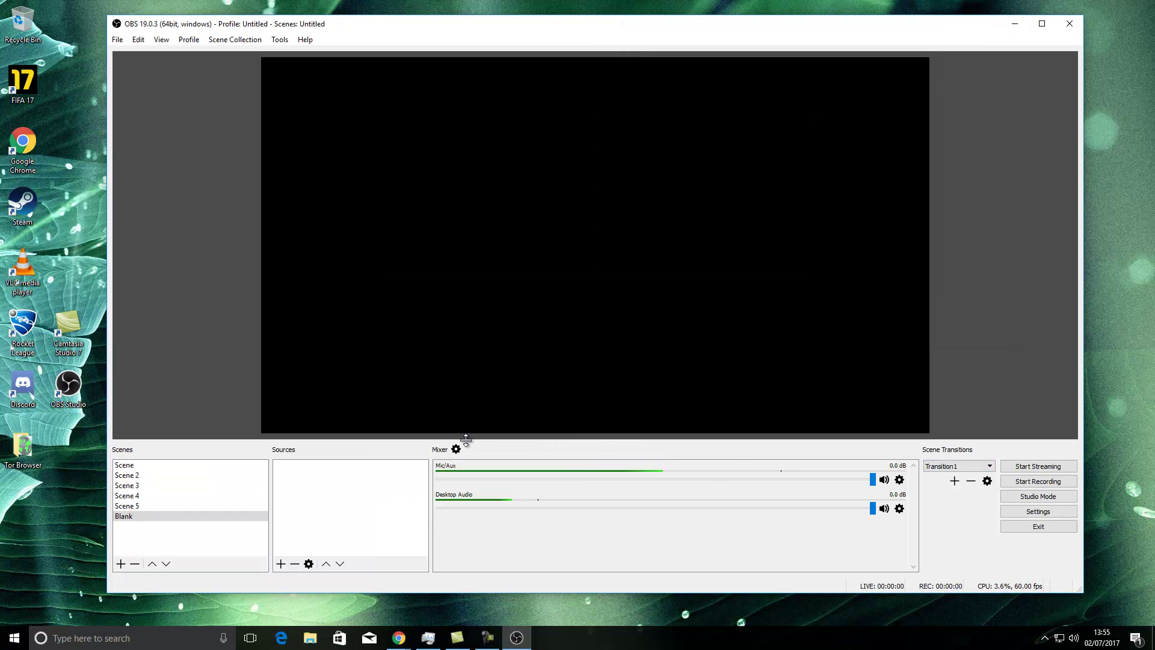
# Step: Test the stinger by switching to Scene, Scene 2 and Scene 3, lowering the Media Source volume
pyautogui.click(172, 465)
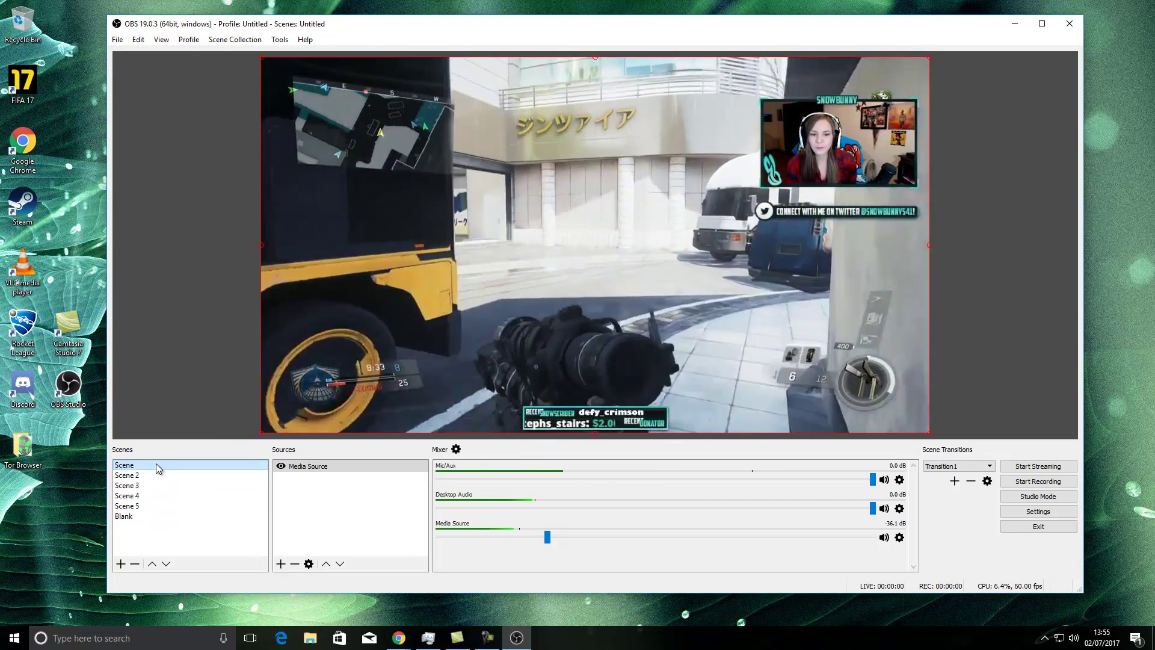
pyautogui.moveTo(547, 536); pyautogui.dragTo(528, 540)
pyautogui.click(218, 477)
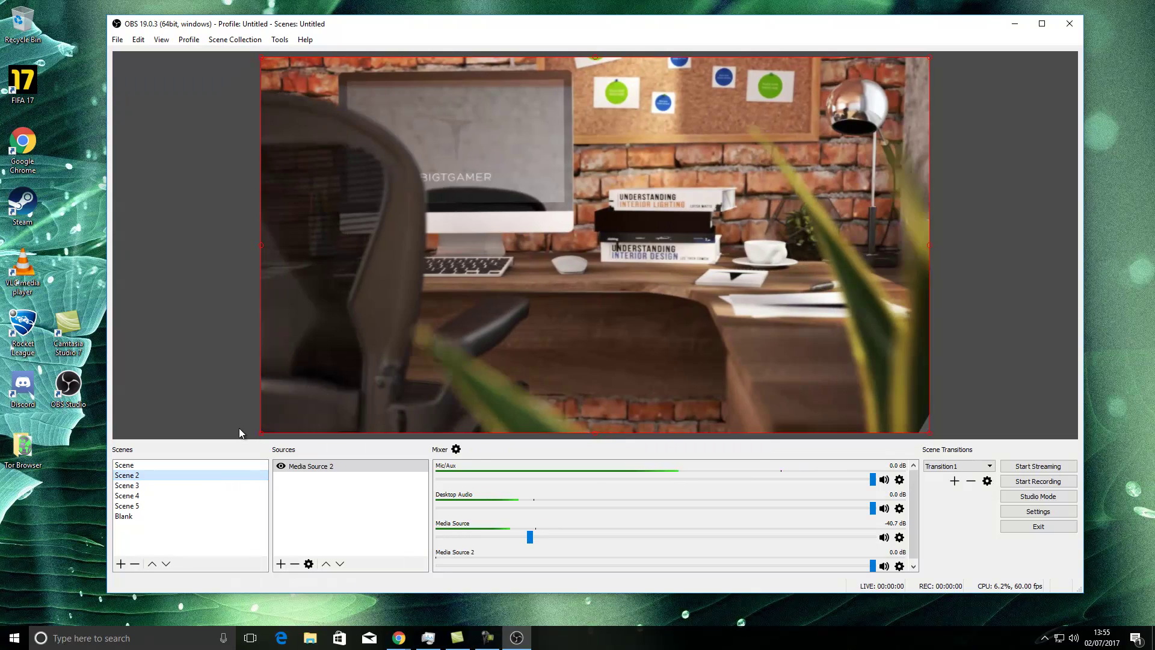
pyautogui.click(203, 485)
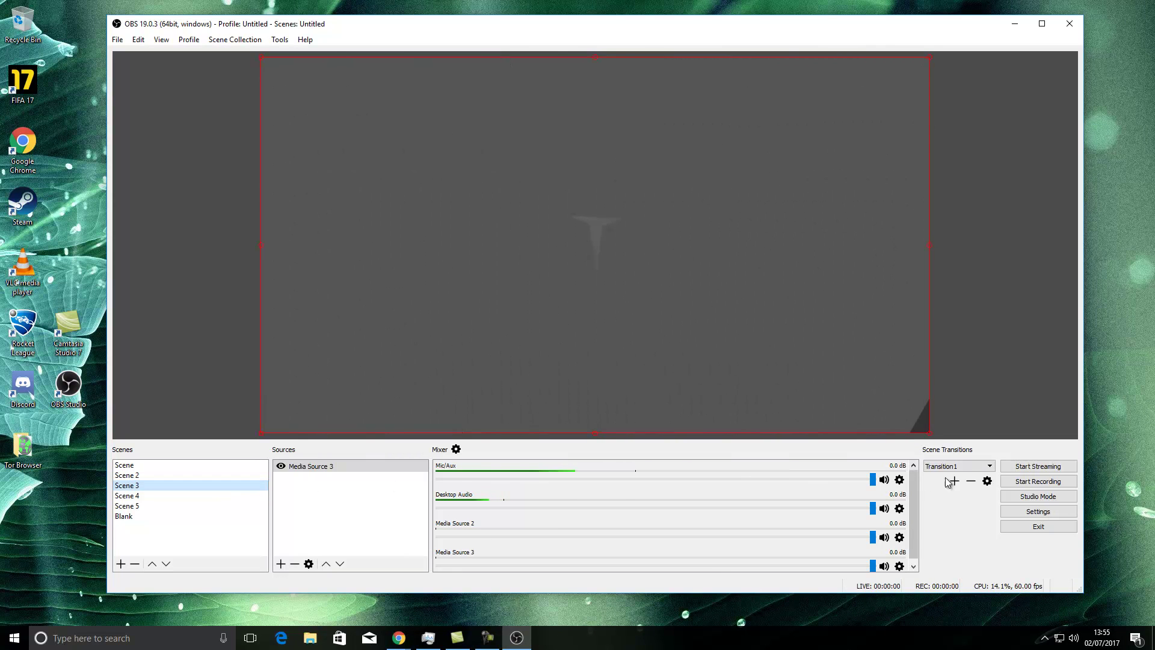
# Step: Return to the Blank scene and reopen Transition1's properties
pyautogui.click(123, 515)
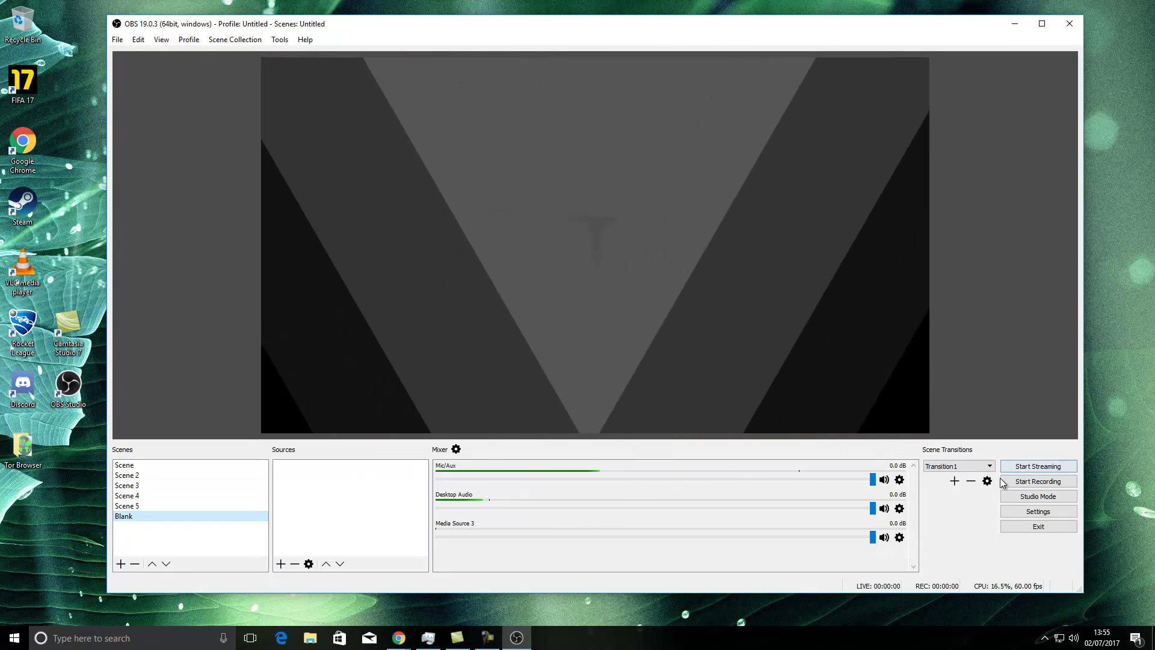
pyautogui.click(987, 480)
pyautogui.click(1023, 503)
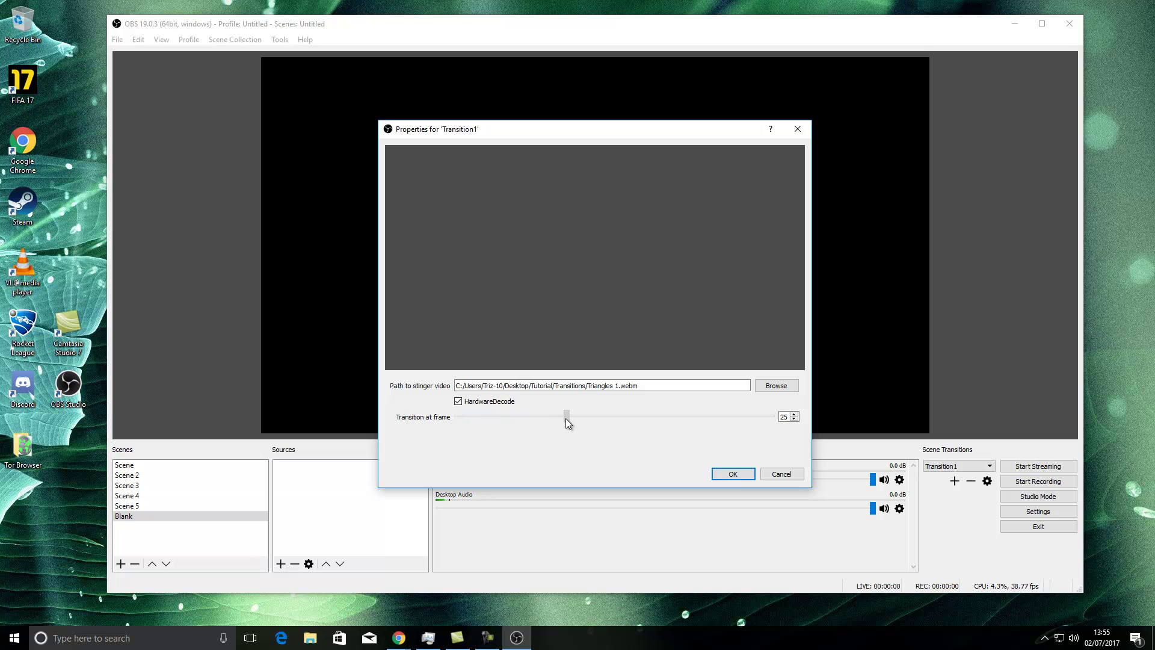
# Step: Apply the transition point at frame 25 and test it by switching to Scene and back to Blank
pyautogui.click(733, 473)
pyautogui.click(176, 464)
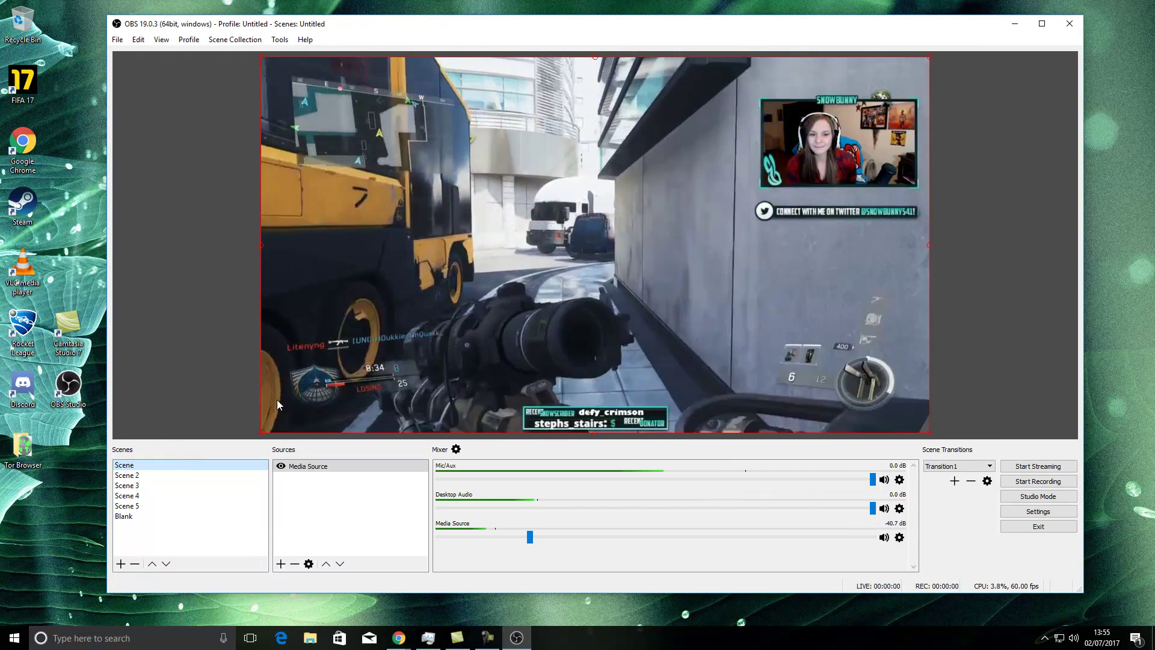
pyautogui.click(181, 515)
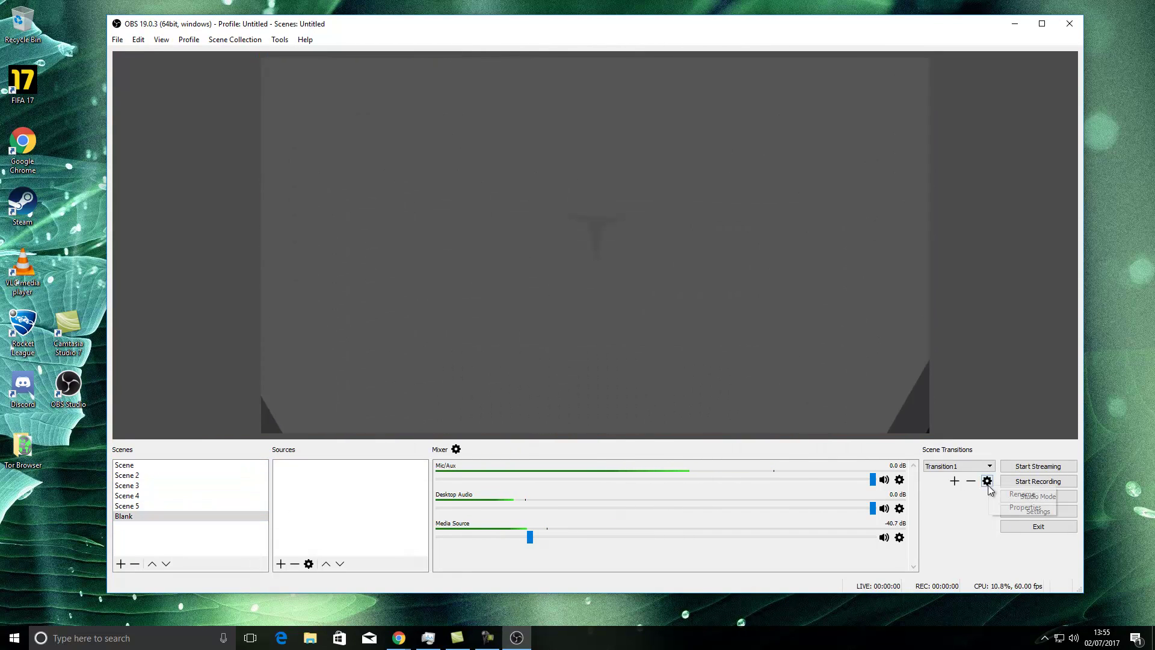
pyautogui.click(987, 480)
pyautogui.click(1017, 508)
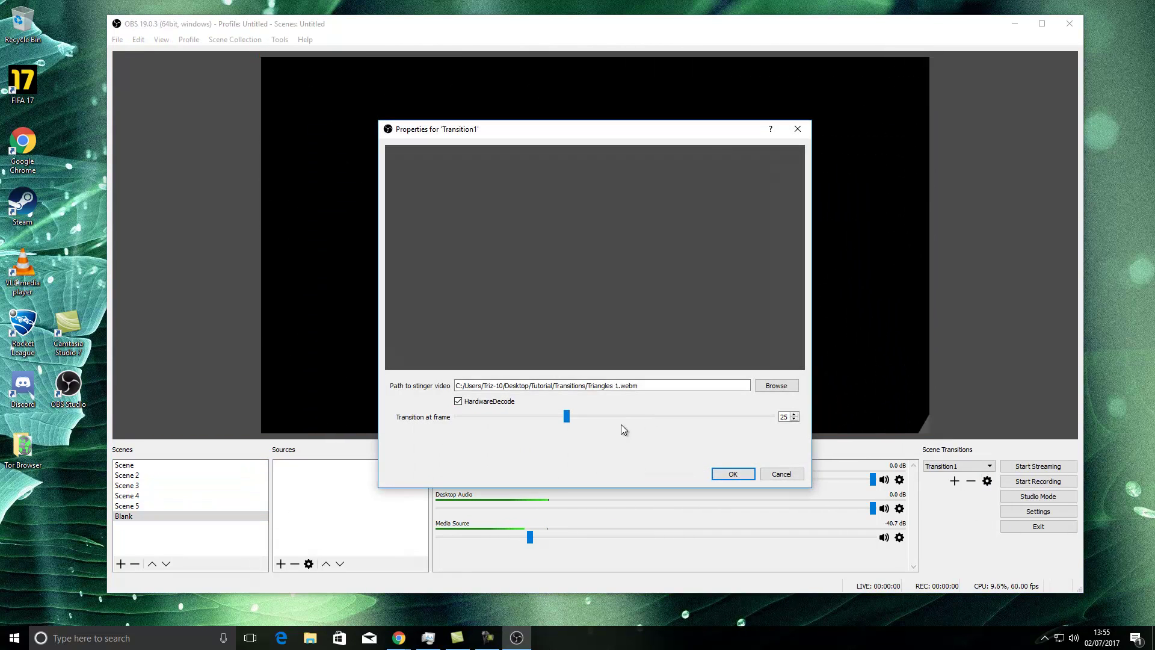
pyautogui.click(732, 474)
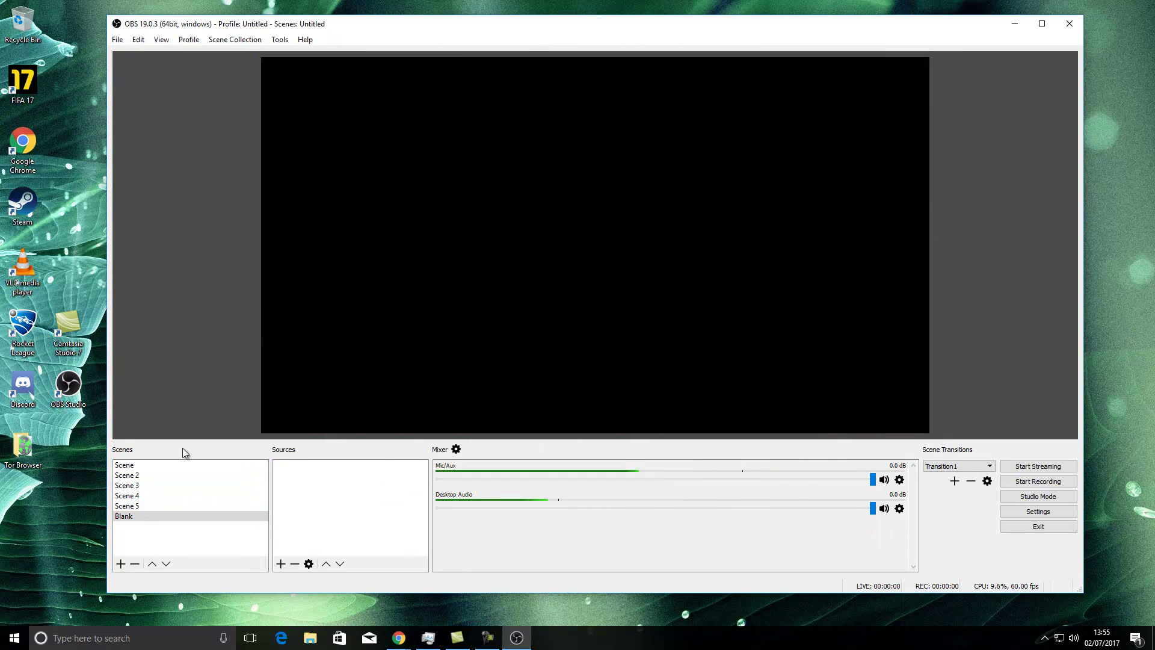
# Step: Switch to Scene and nudge Transition1's transition point later to frame 36
pyautogui.click(215, 464)
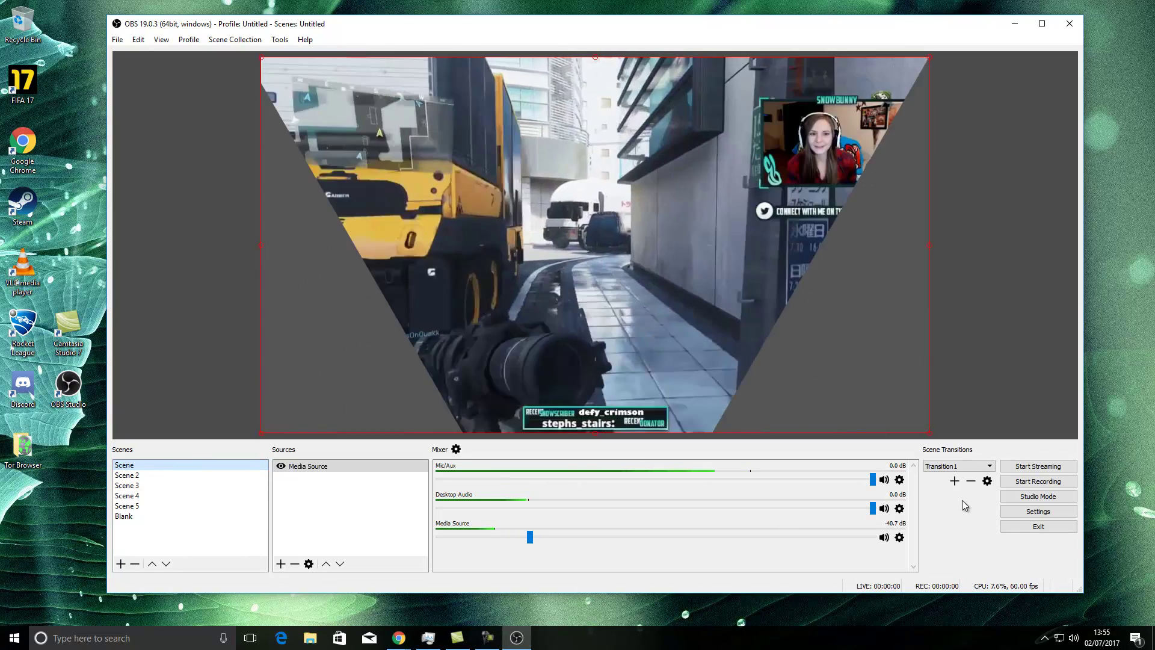
pyautogui.click(987, 481)
pyautogui.click(1002, 507)
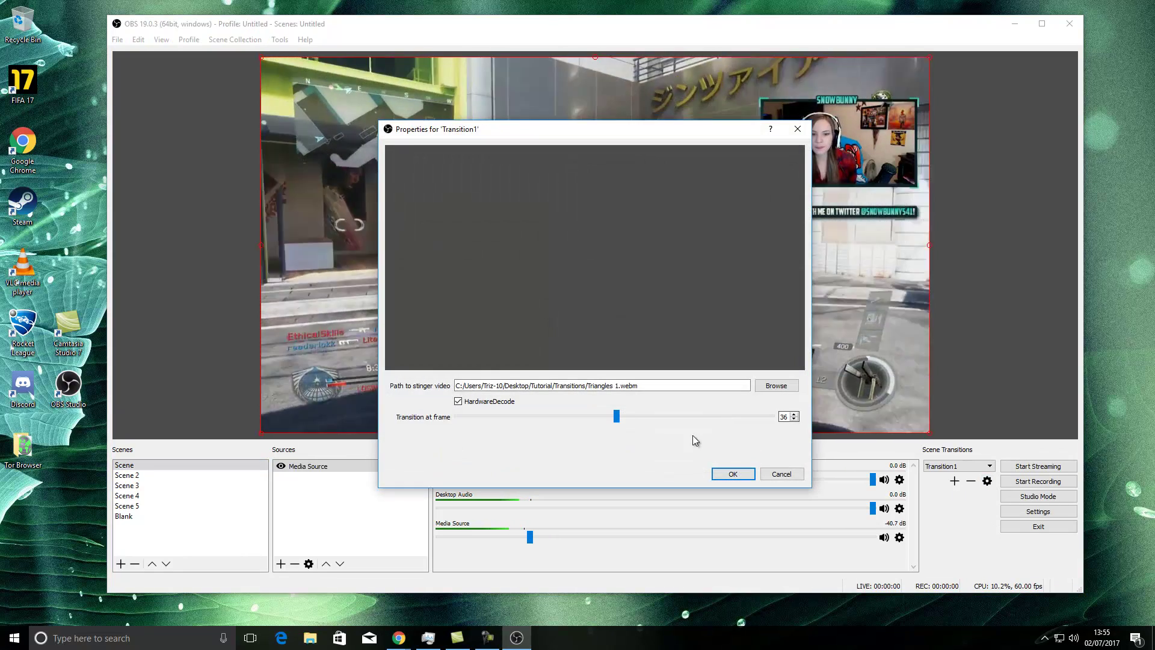
pyautogui.moveTo(630, 422); pyautogui.dragTo(634, 420)
pyautogui.click(730, 473)
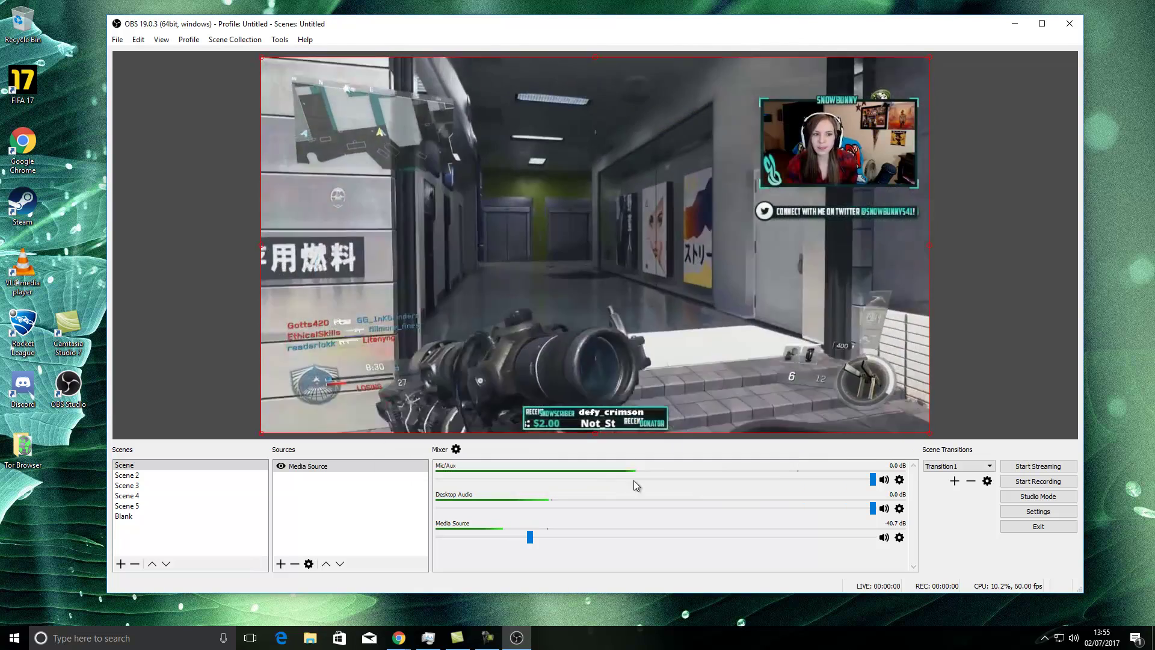
# Step: Switch through Scene 2, Scene 3, Scene 5 and back to Blank to preview the stinger
pyautogui.click(224, 476)
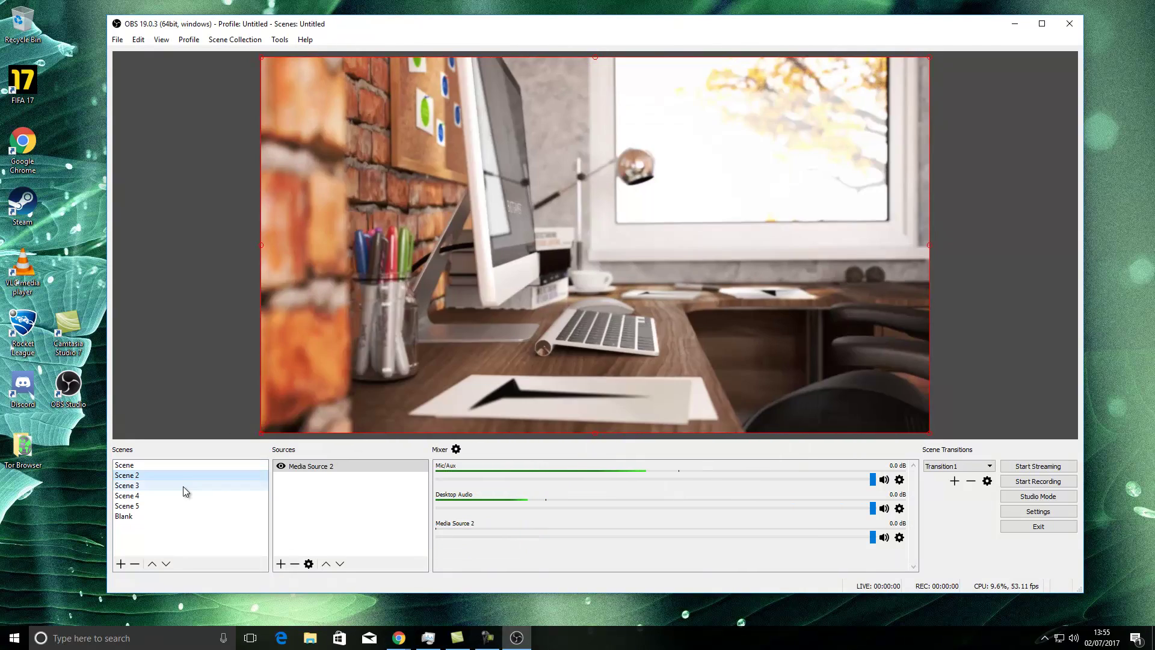
pyautogui.click(184, 486)
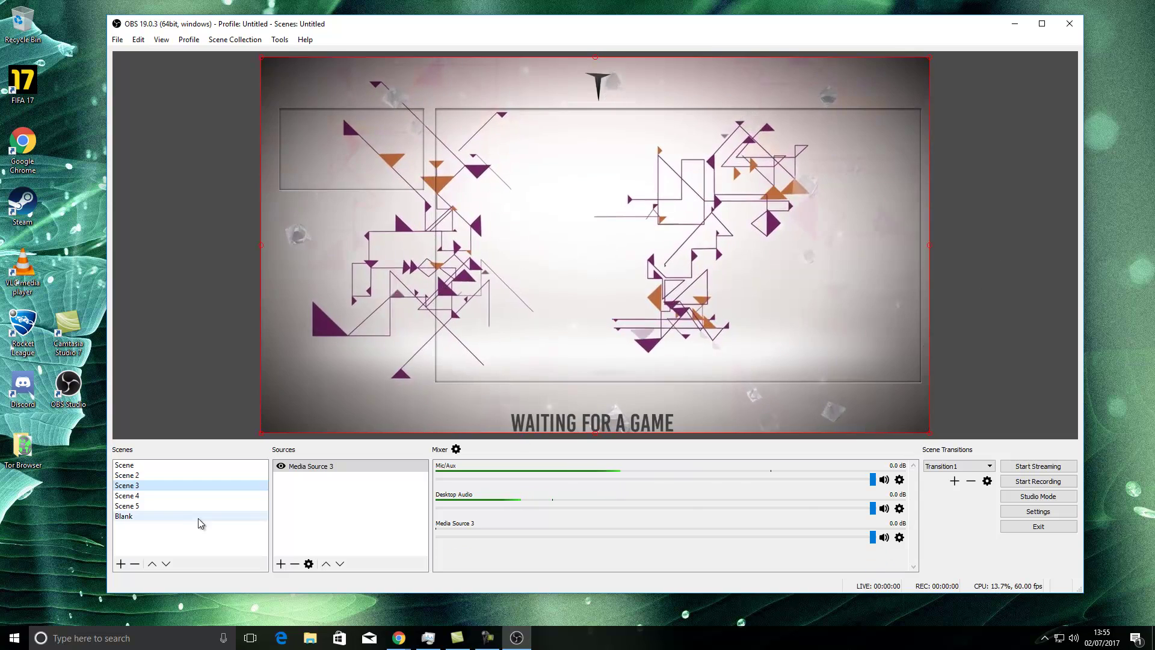
pyautogui.click(192, 505)
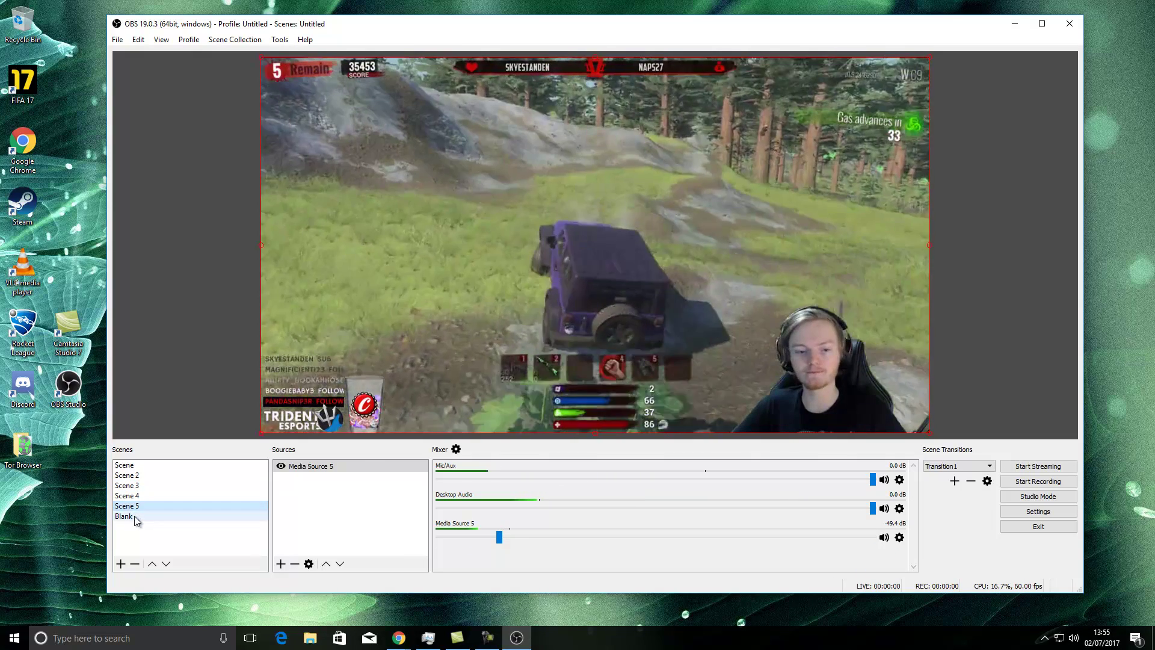
pyautogui.click(135, 517)
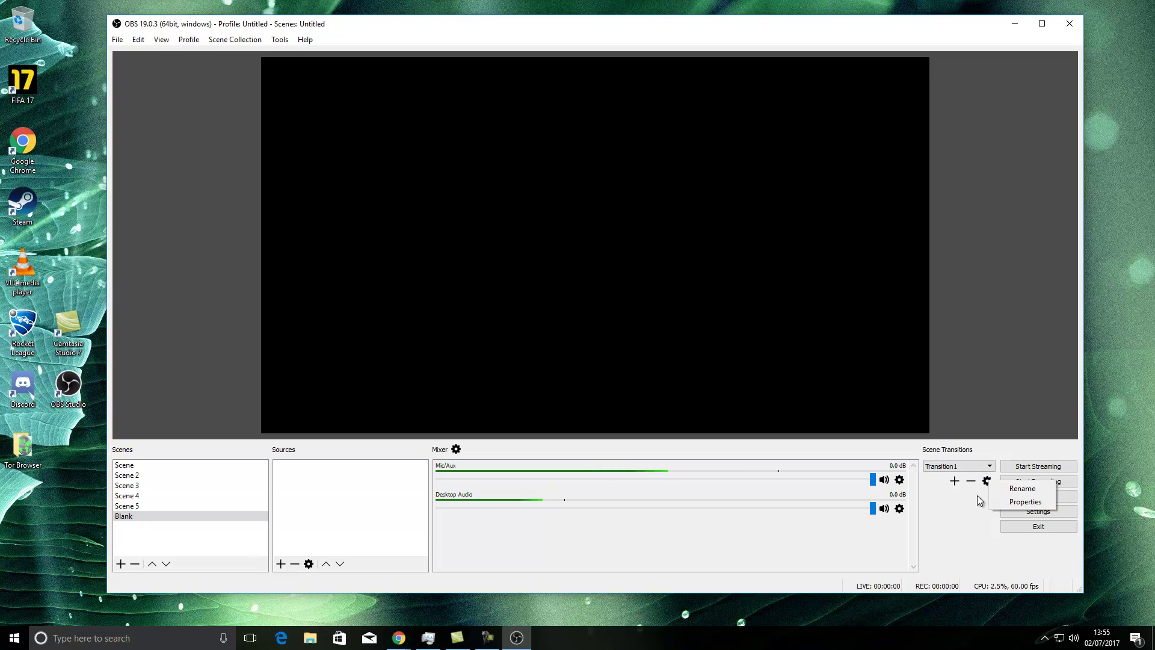
# Step: Replace Transition1's stinger video with Glitch 01aa, then switch to the gameplay Scene to preview it
pyautogui.click(977, 495)
pyautogui.click(985, 479)
pyautogui.click(1017, 495)
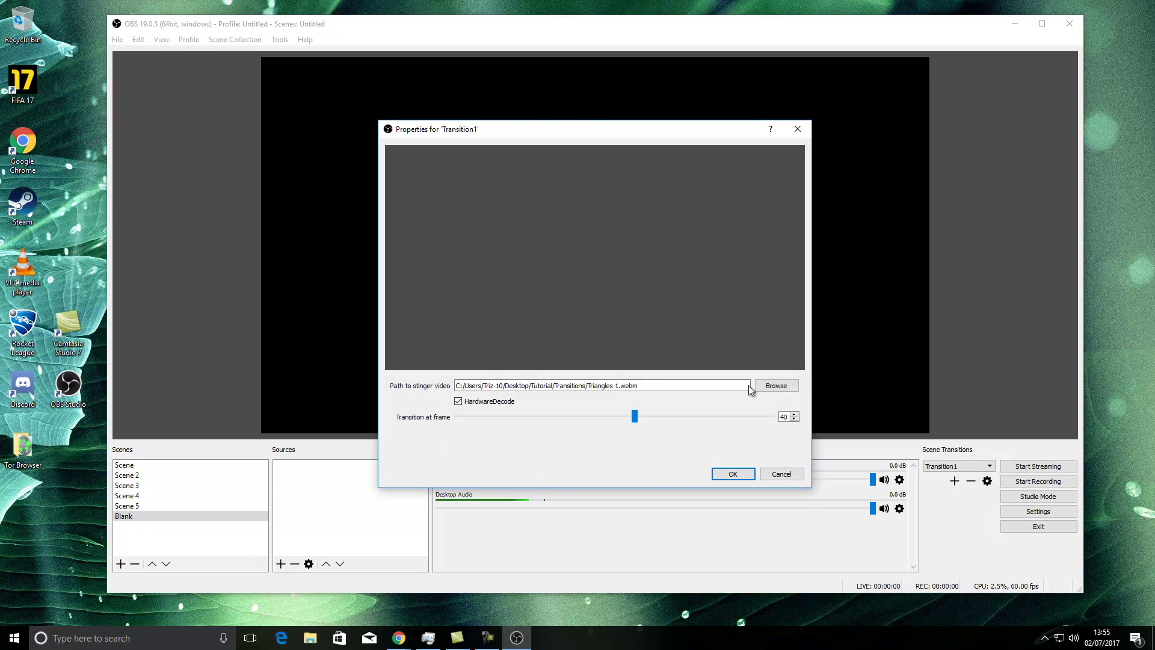
pyautogui.click(757, 388)
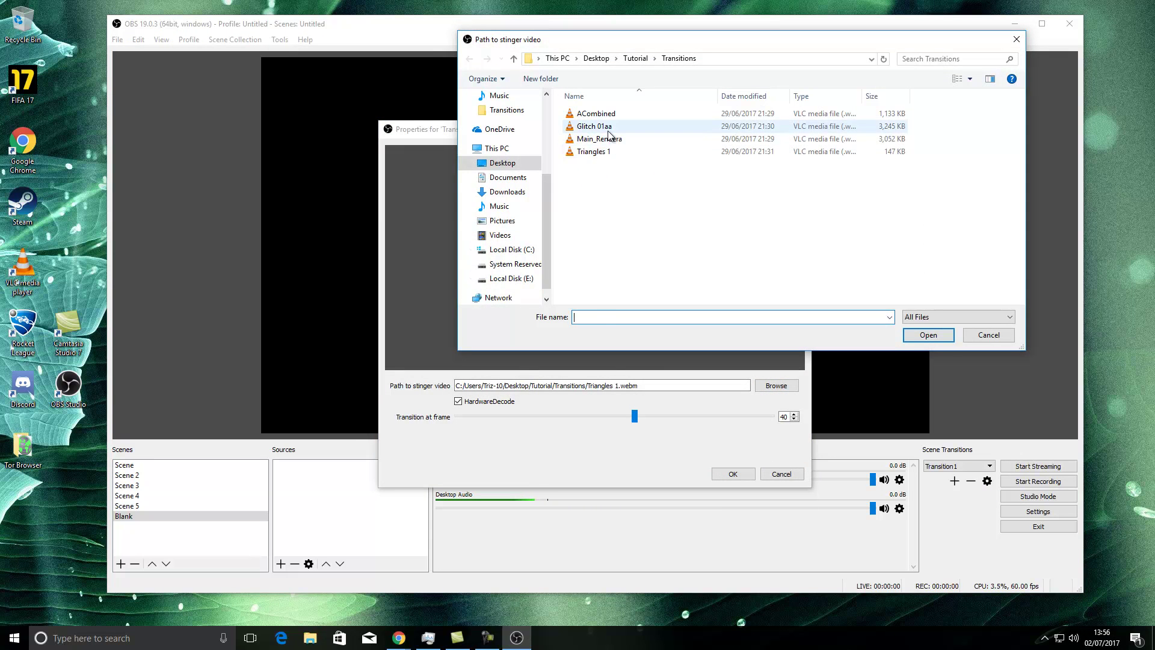
pyautogui.doubleClick(608, 128)
pyautogui.click(734, 472)
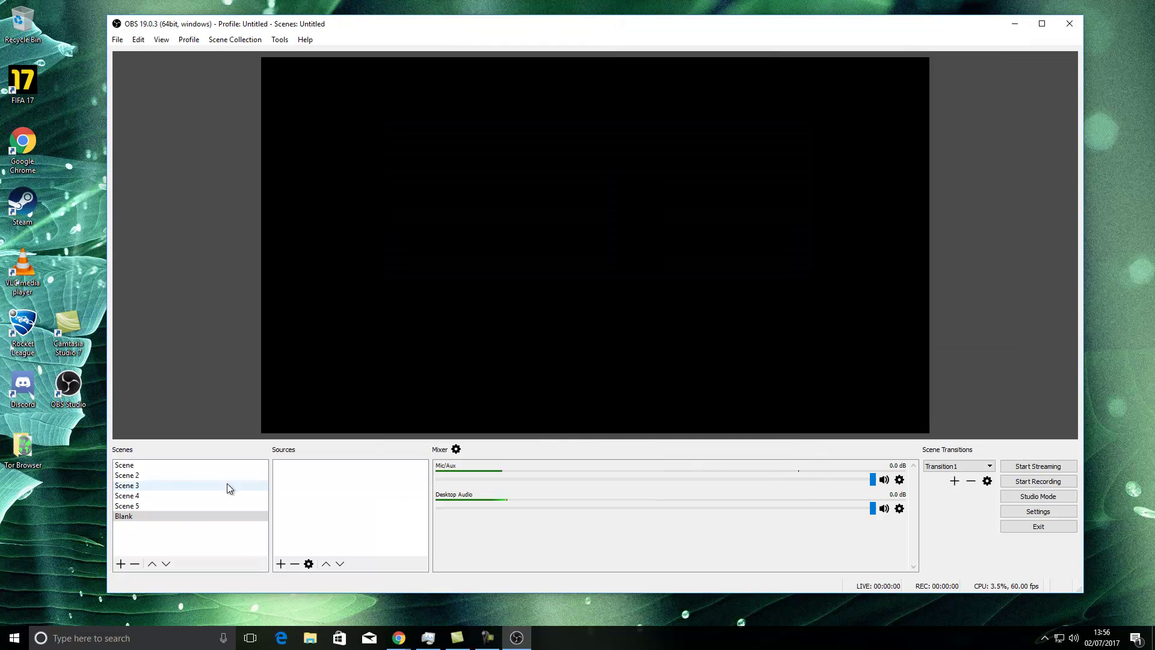
pyautogui.click(175, 469)
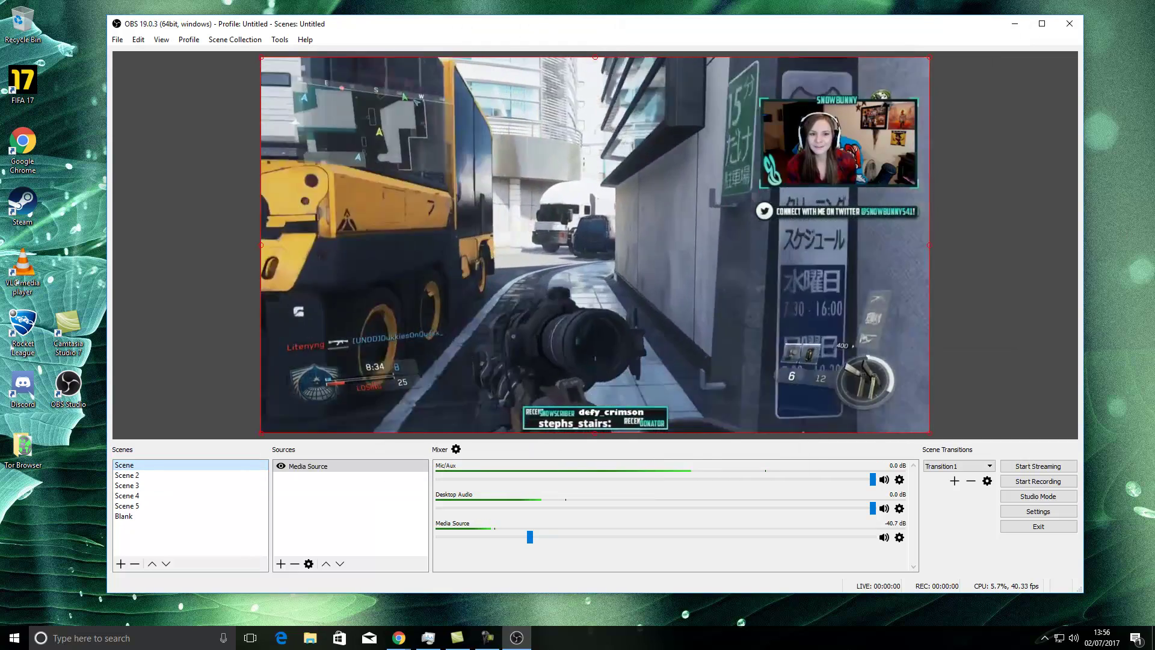
# Step: Set the stinger's transition point to frame 8, then test it by switching through Scenes 2 to 5
pyautogui.click(987, 482)
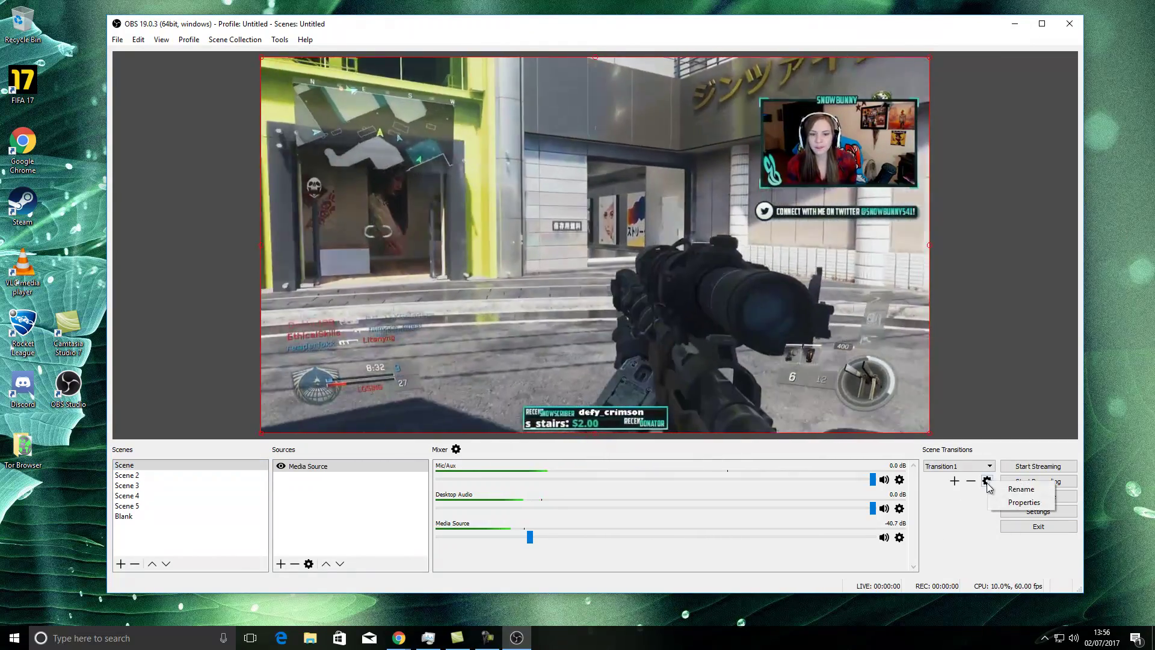
pyautogui.click(1024, 502)
pyautogui.moveTo(665, 416); pyautogui.dragTo(498, 418)
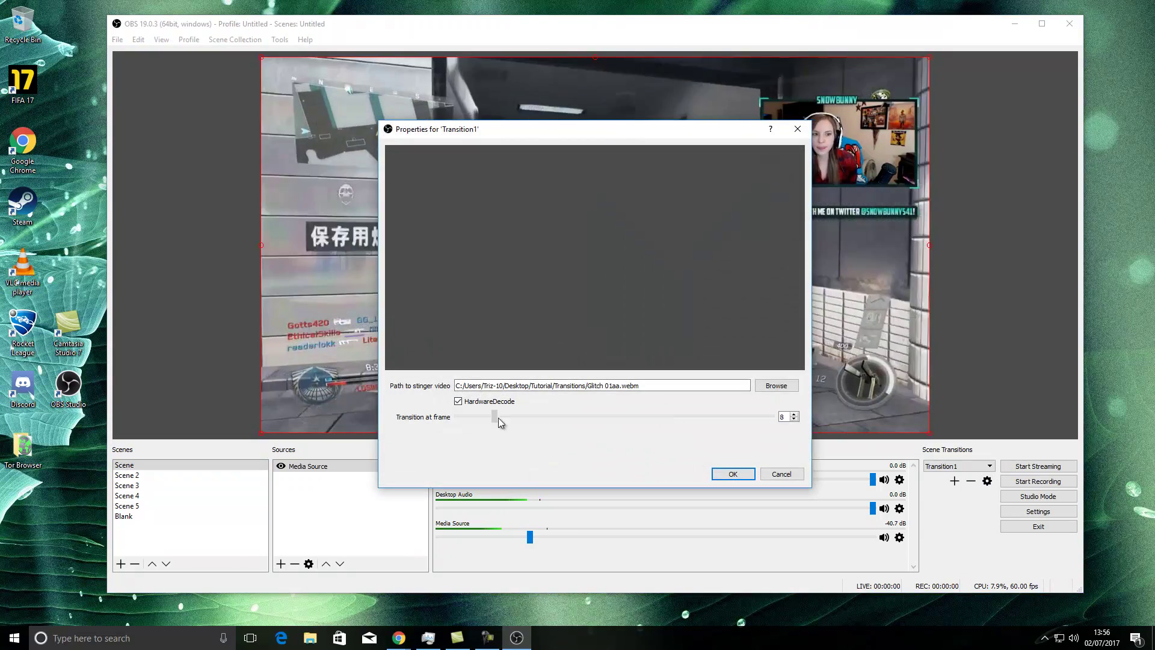
pyautogui.click(733, 473)
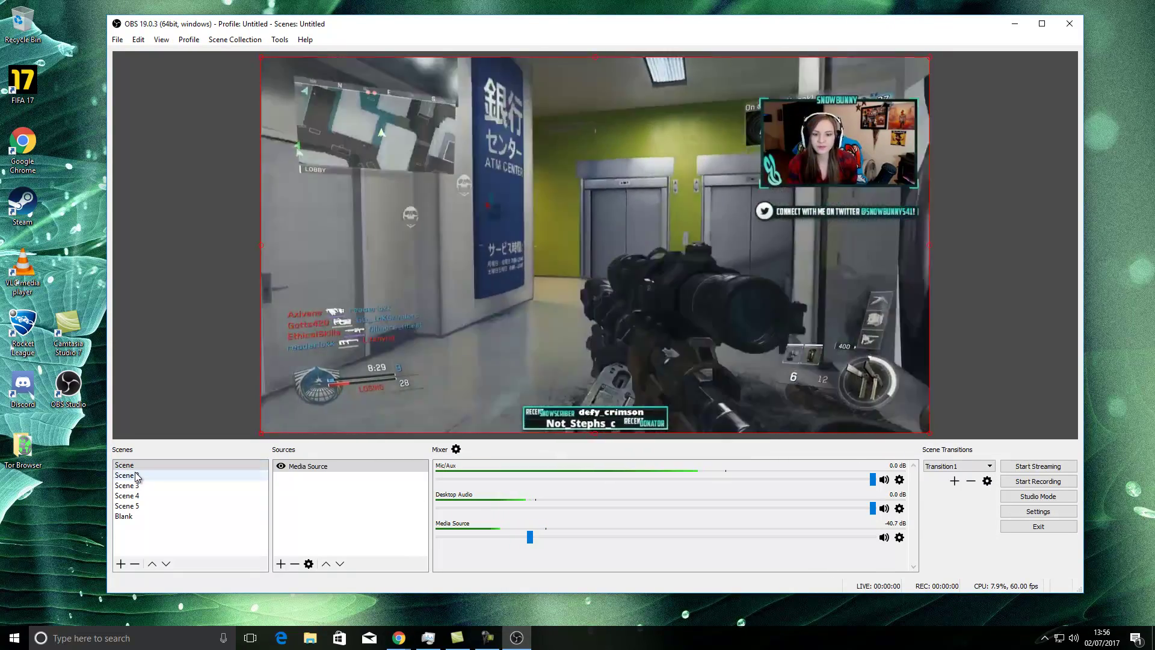
pyautogui.click(136, 475)
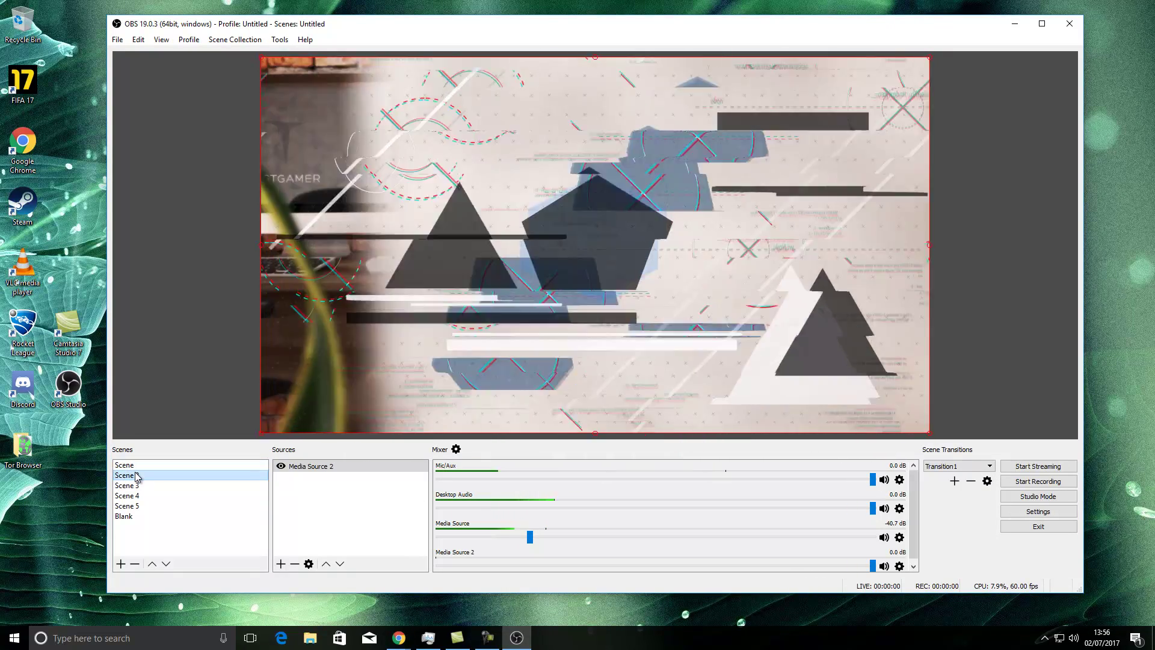
pyautogui.click(137, 485)
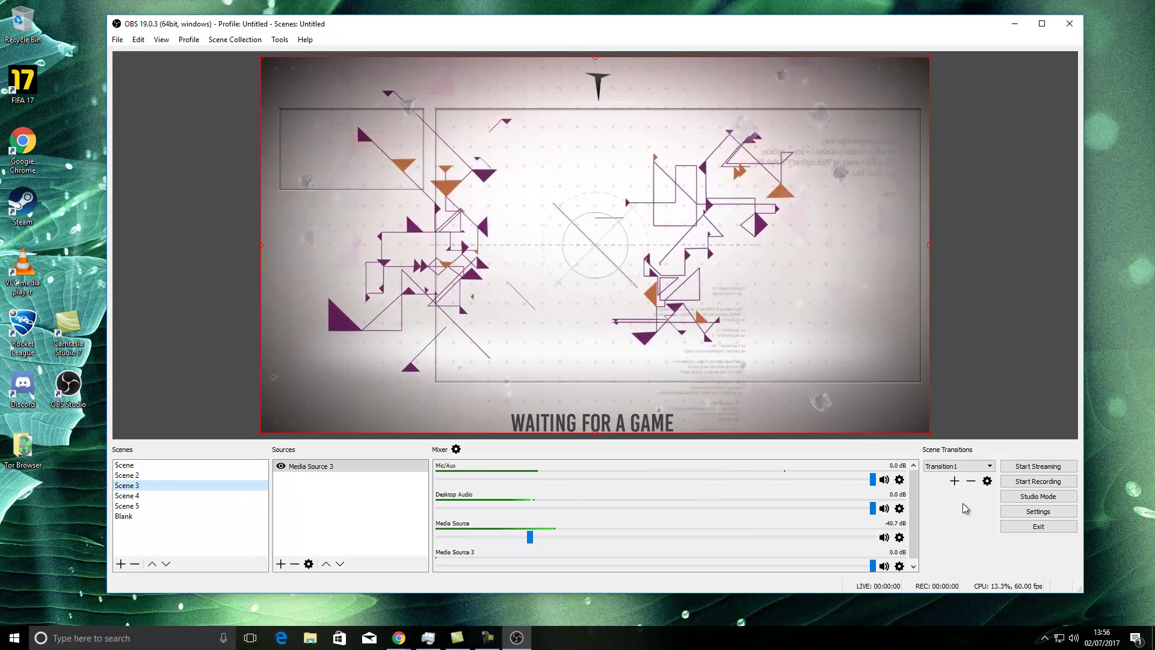
pyautogui.click(134, 495)
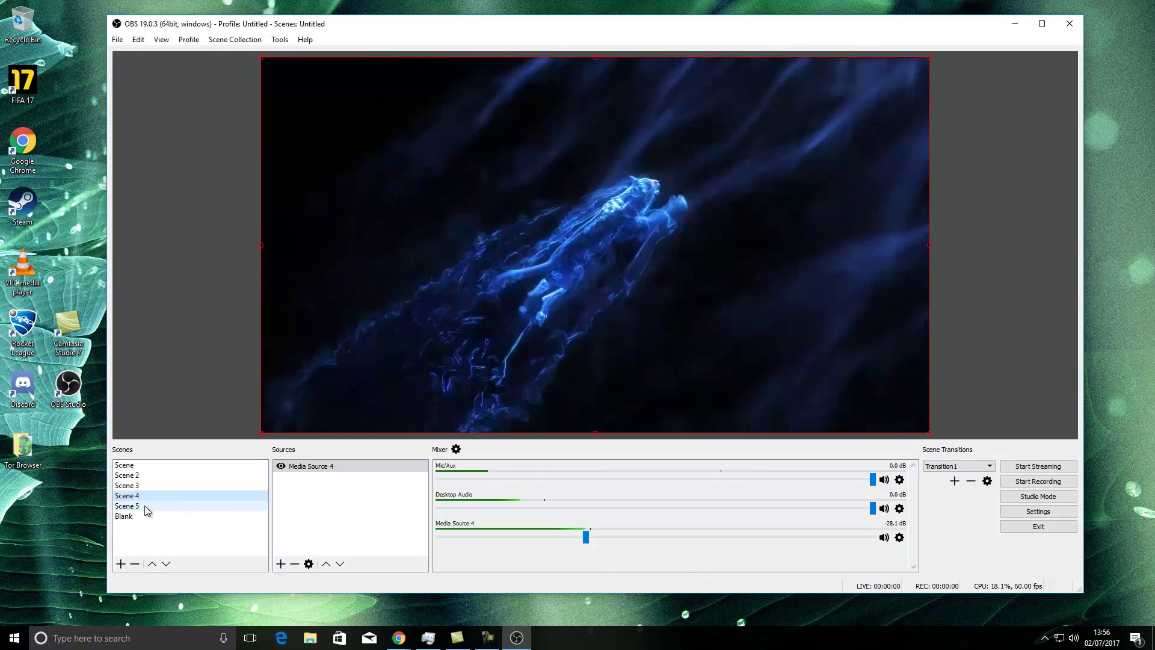
pyautogui.click(146, 507)
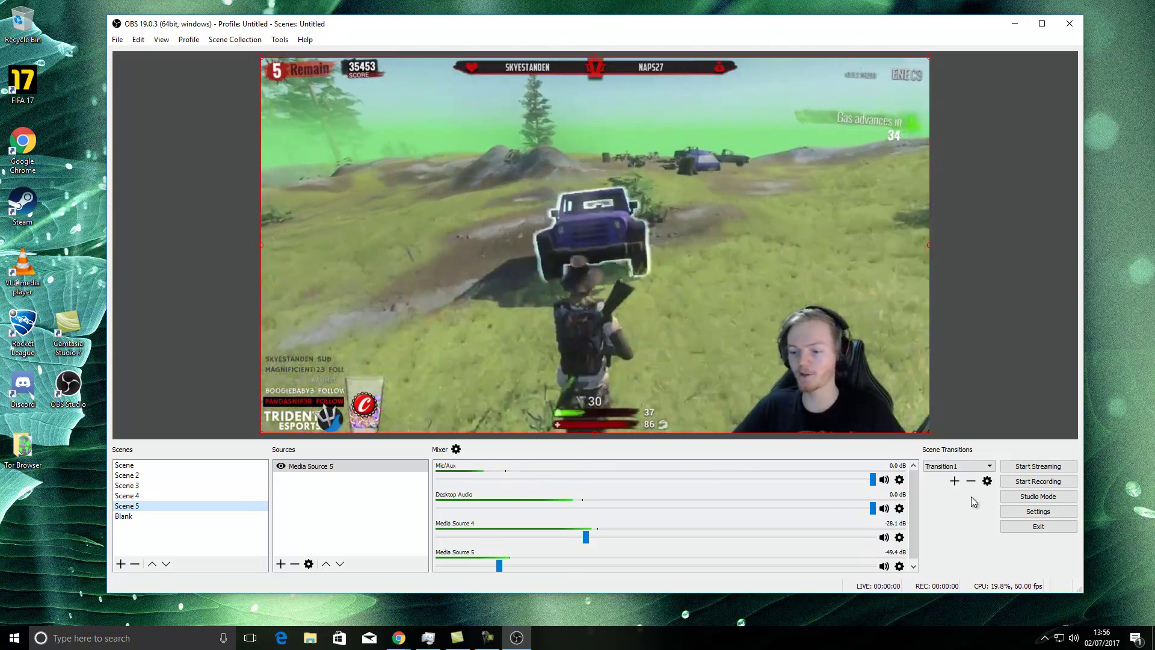
# Step: Nudge the transition point slightly later, test it on Scene and Scene 2, then shift it later again
pyautogui.click(987, 480)
pyautogui.click(1023, 499)
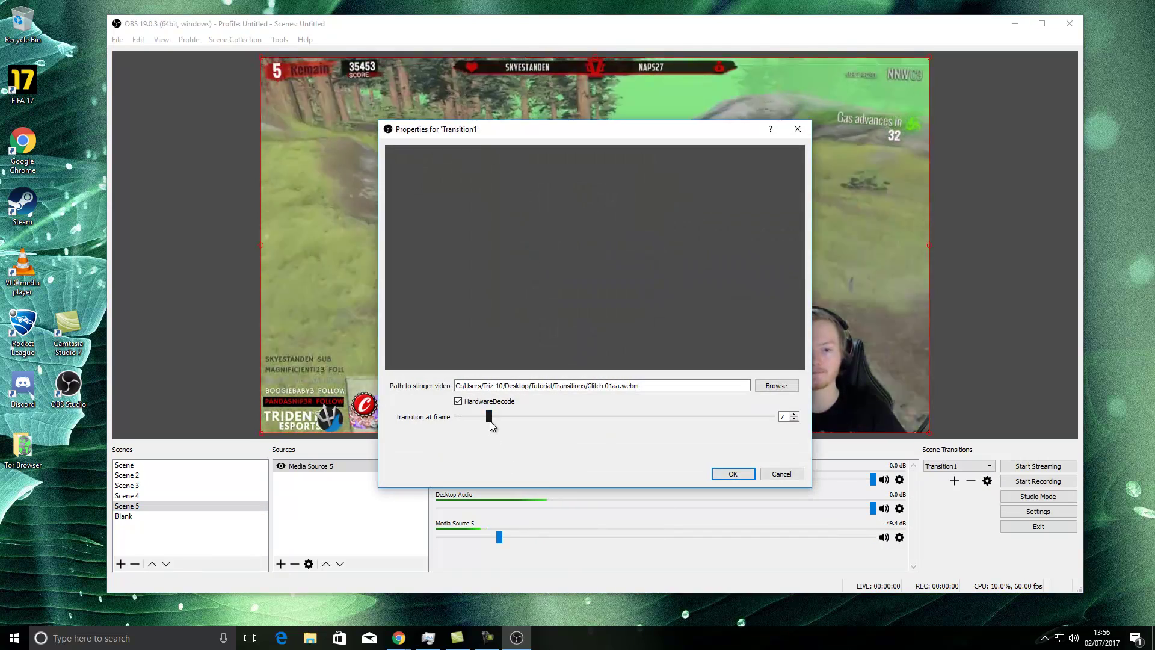
pyautogui.moveTo(492, 421); pyautogui.dragTo(504, 422)
pyautogui.click(733, 474)
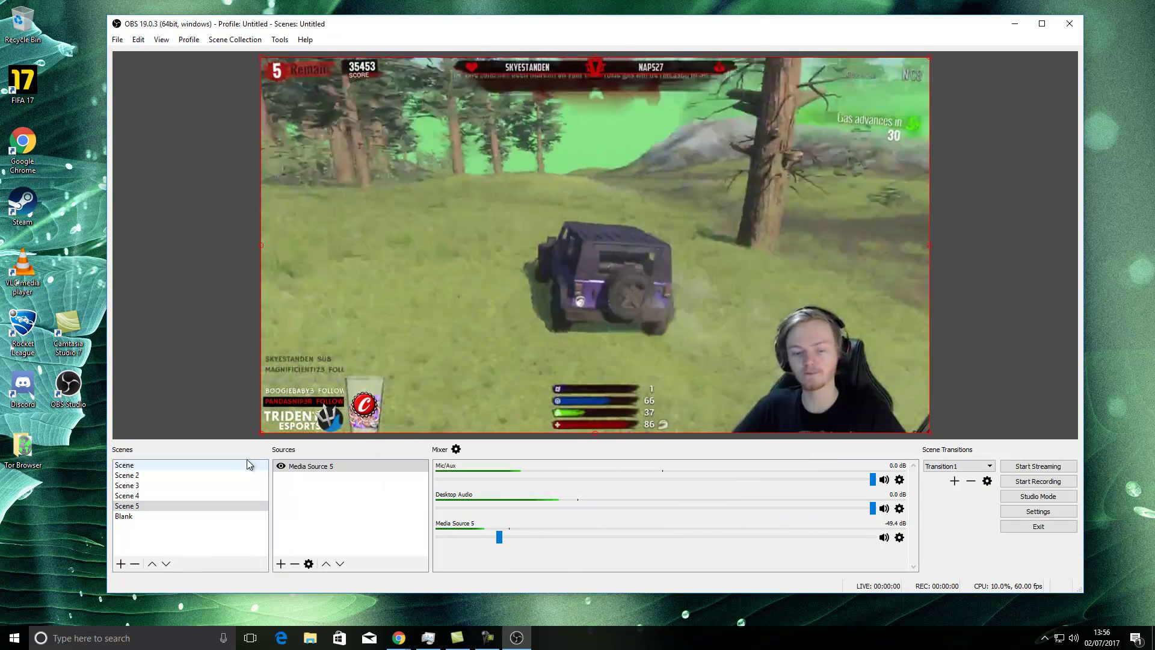
pyautogui.click(246, 464)
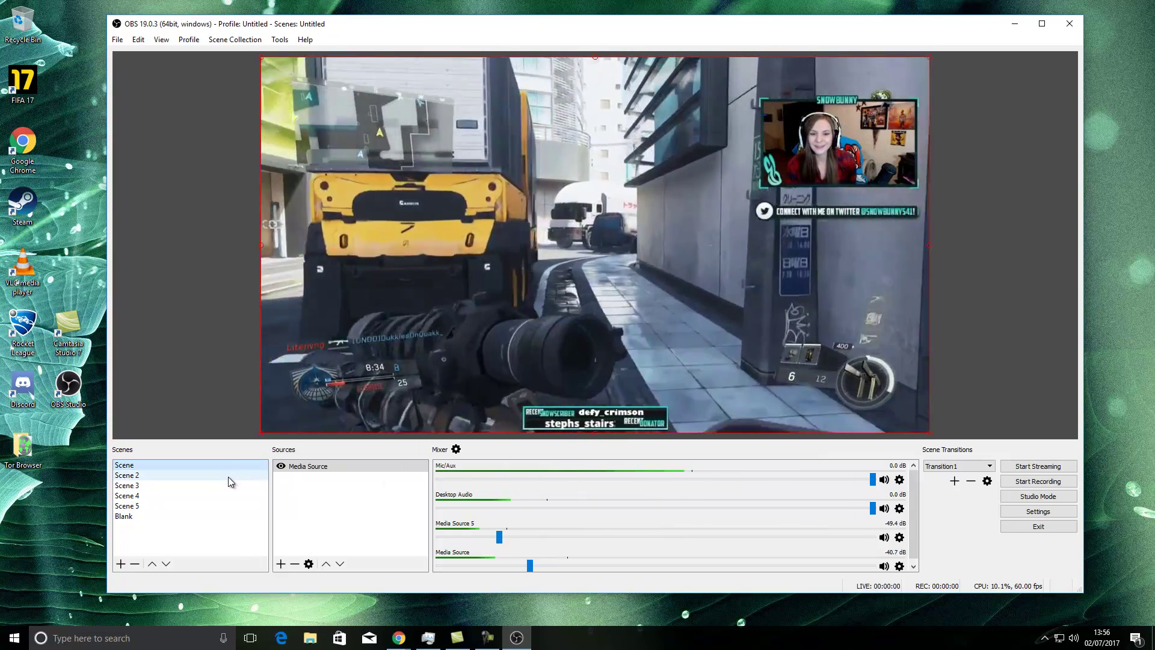
pyautogui.click(229, 476)
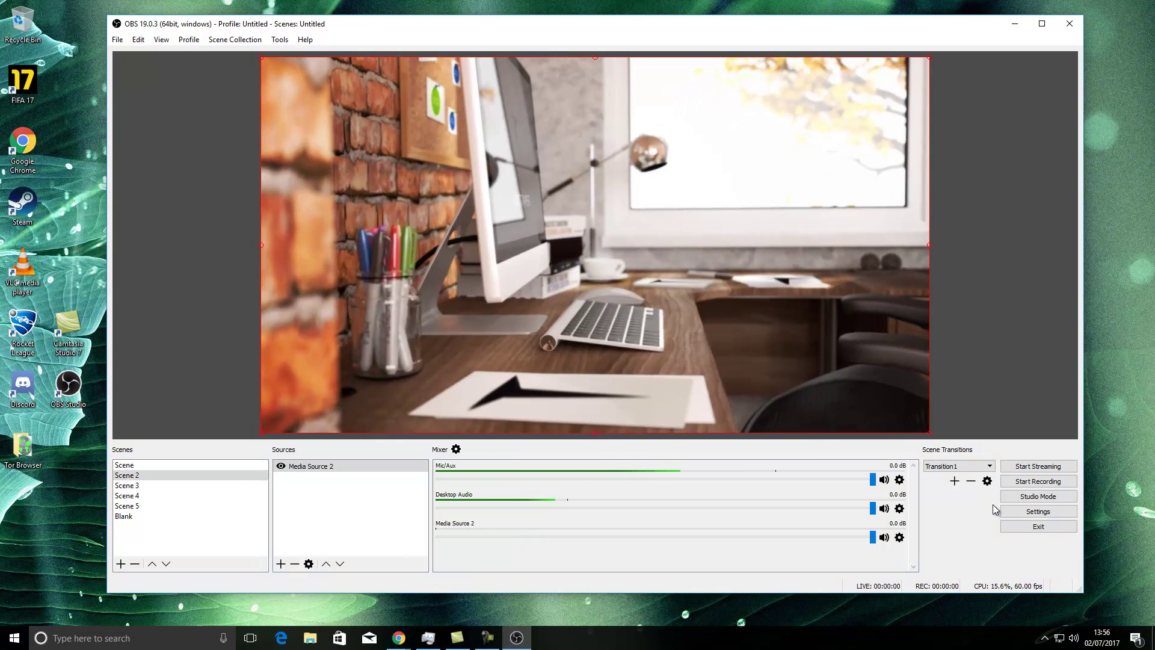
pyautogui.click(988, 481)
pyautogui.moveTo(503, 418); pyautogui.dragTo(519, 417)
# Step: Save Transition1's Glitch 01aa stinger settings with the transition at frame 7
pyautogui.click(726, 468)
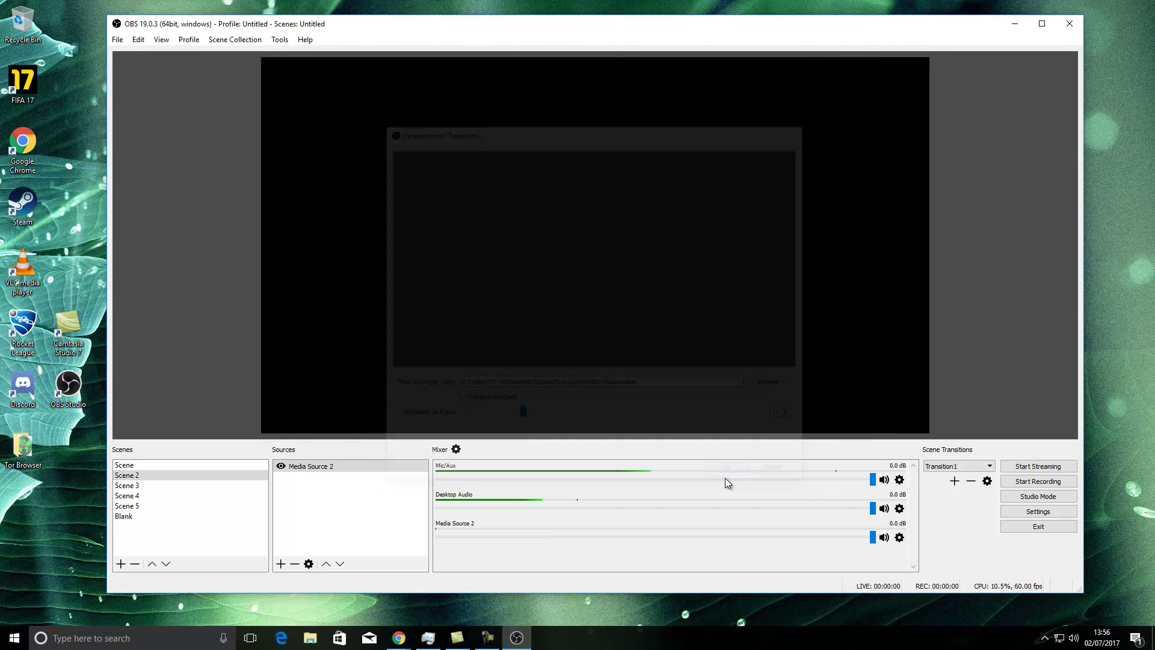